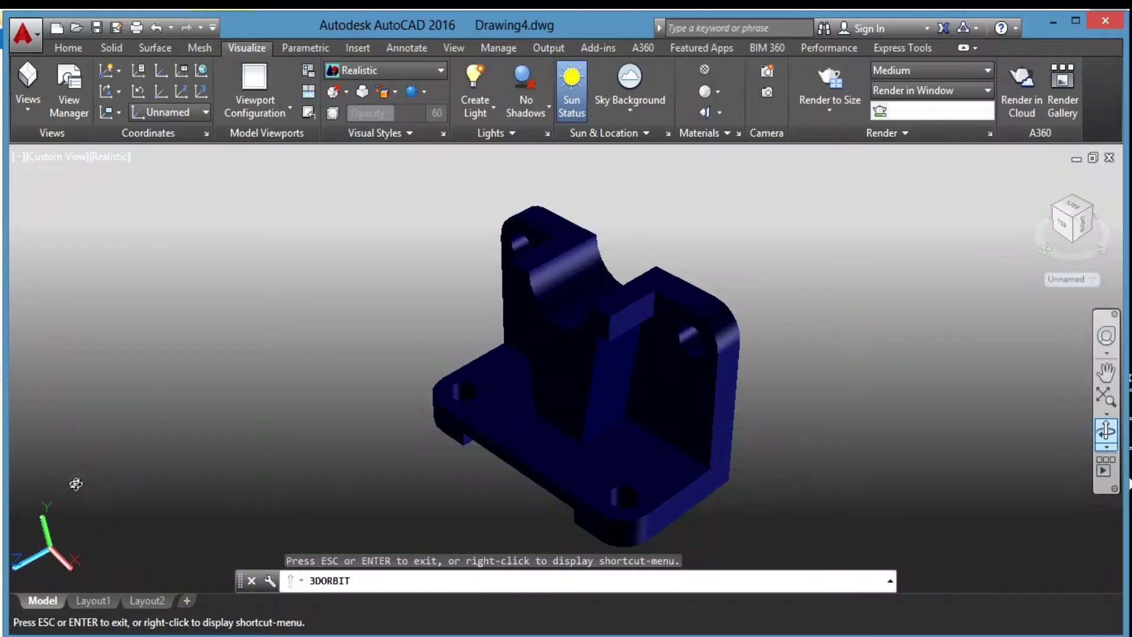
Step: Orbit around the finished dark-blue bracket solid to view it from several sides
mouse_move(76, 484)
mouse_down()
mouse_move(475, 540)
mouse_move(570, 503)
mouse_move(713, 361)
mouse_move(799, 317)
mouse_move(905, 308)
mouse_move(930, 394)
mouse_move(918, 498)
mouse_move(859, 523)
mouse_move(705, 513)
mouse_move(647, 374)
mouse_move(553, 331)
mouse_move(569, 309)
mouse_move(652, 265)
mouse_move(793, 283)
mouse_move(826, 386)
mouse_move(815, 437)
mouse_move(738, 458)
mouse_move(718, 485)
mouse_move(757, 512)
mouse_move(855, 513)
mouse_up()
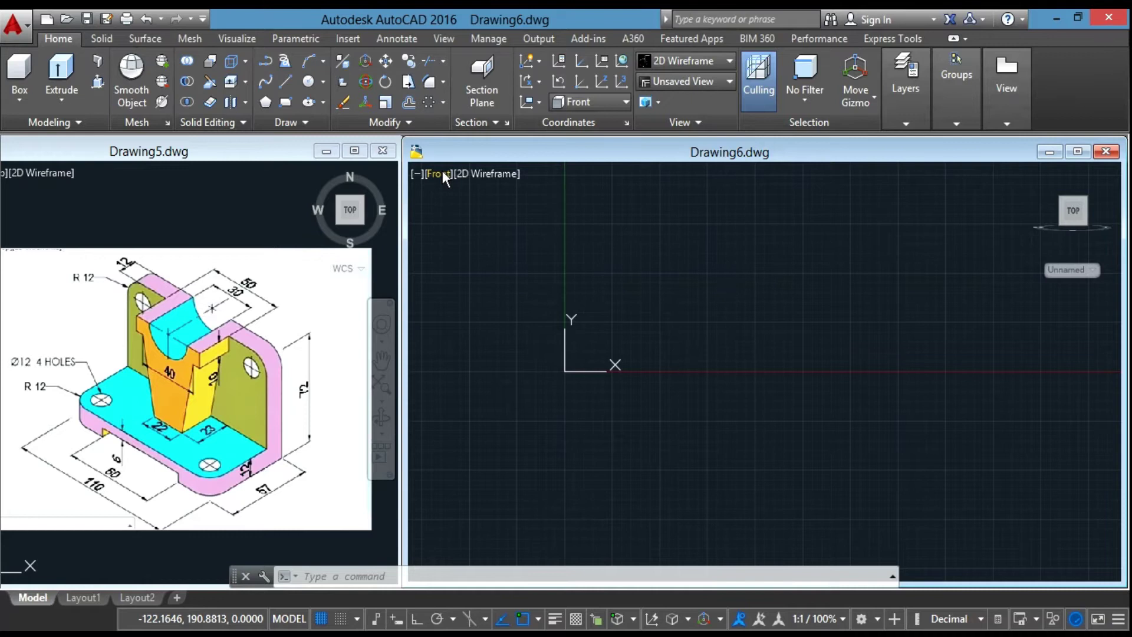
Step: Switch to Top view and draw a 57 × 110 rectangle by dimensions
click(442, 175)
click(491, 215)
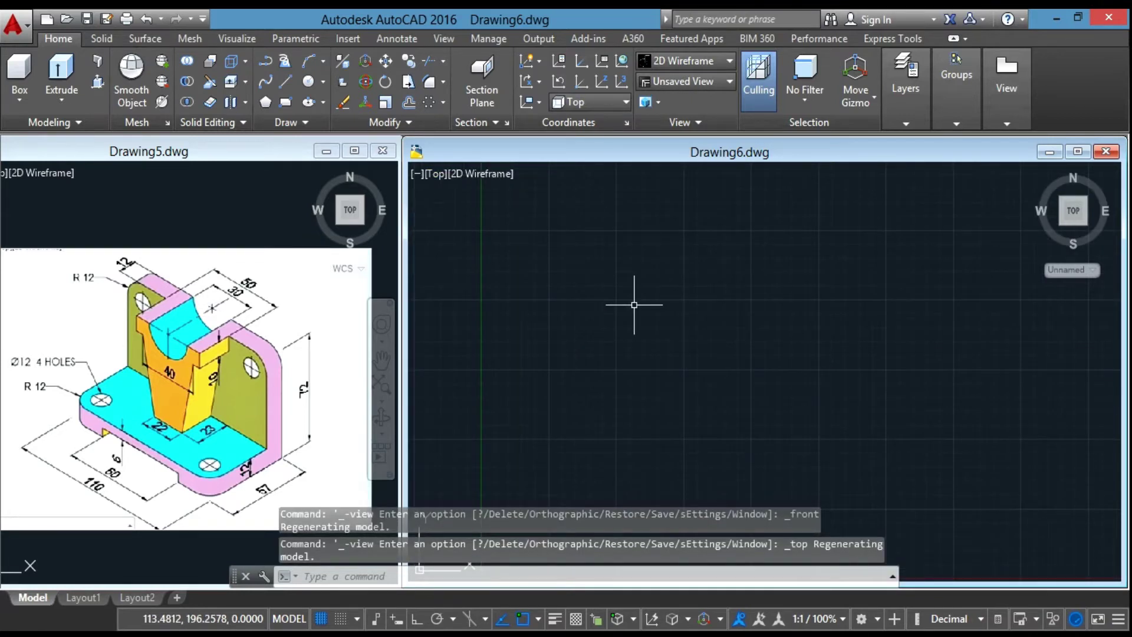
text(REC)
key(Return)
click(603, 352)
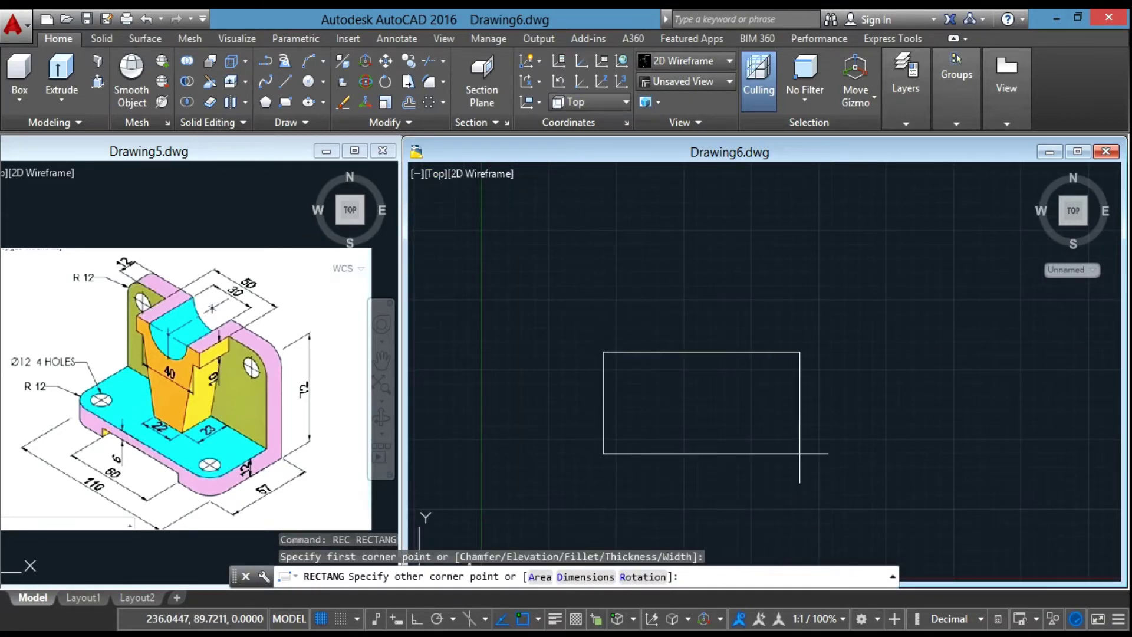
text(d)
key(Return)
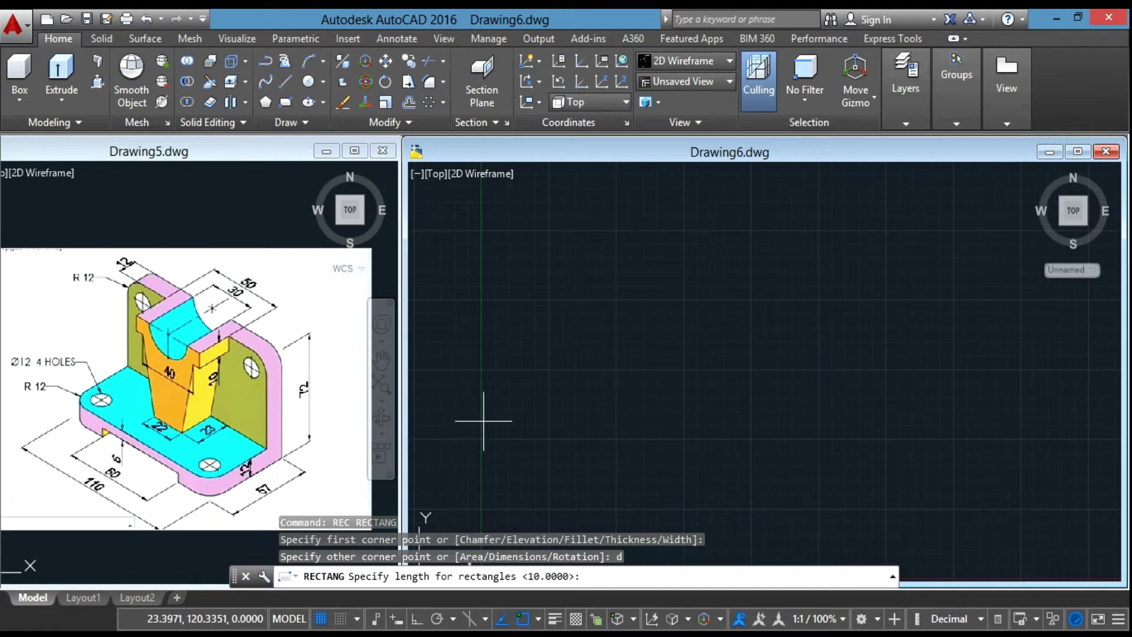
text(57)
key(Return)
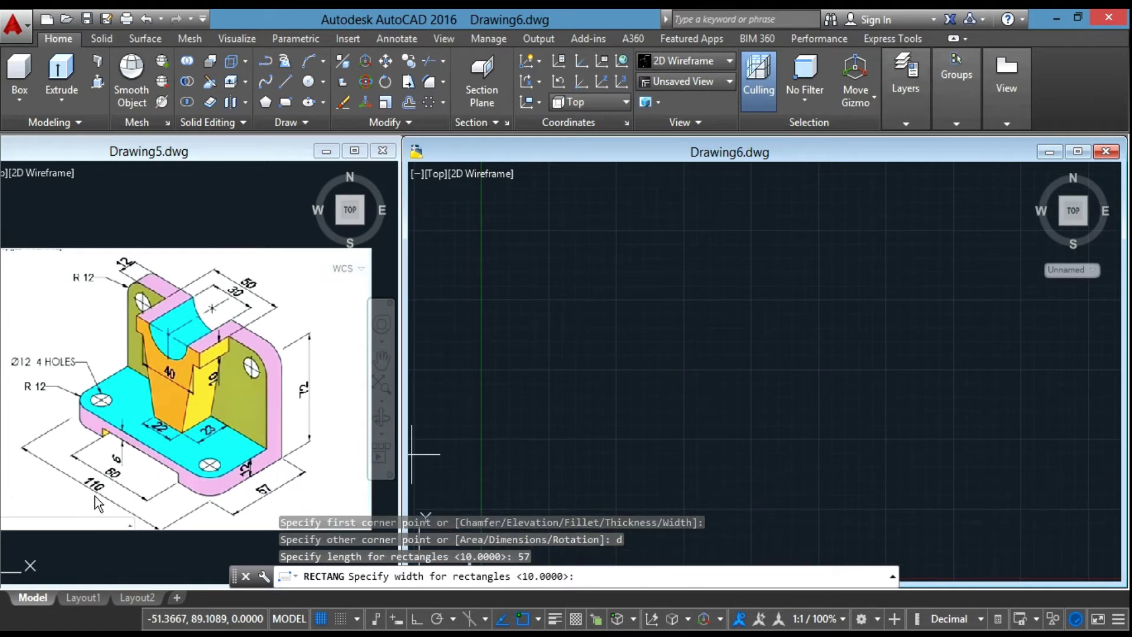
key(Return)
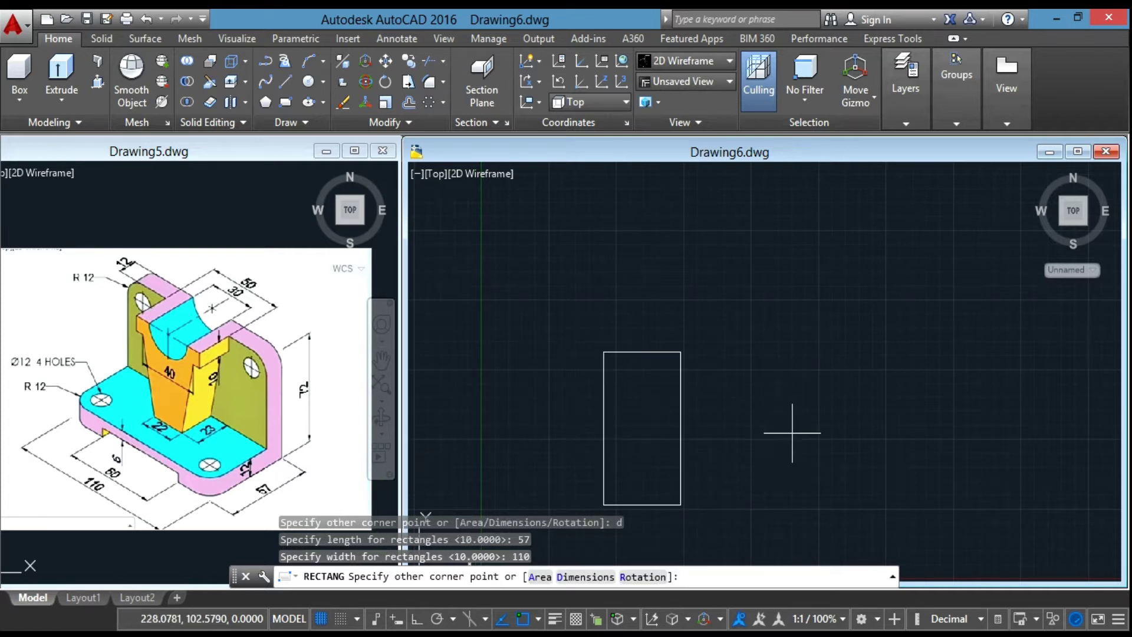
click(737, 434)
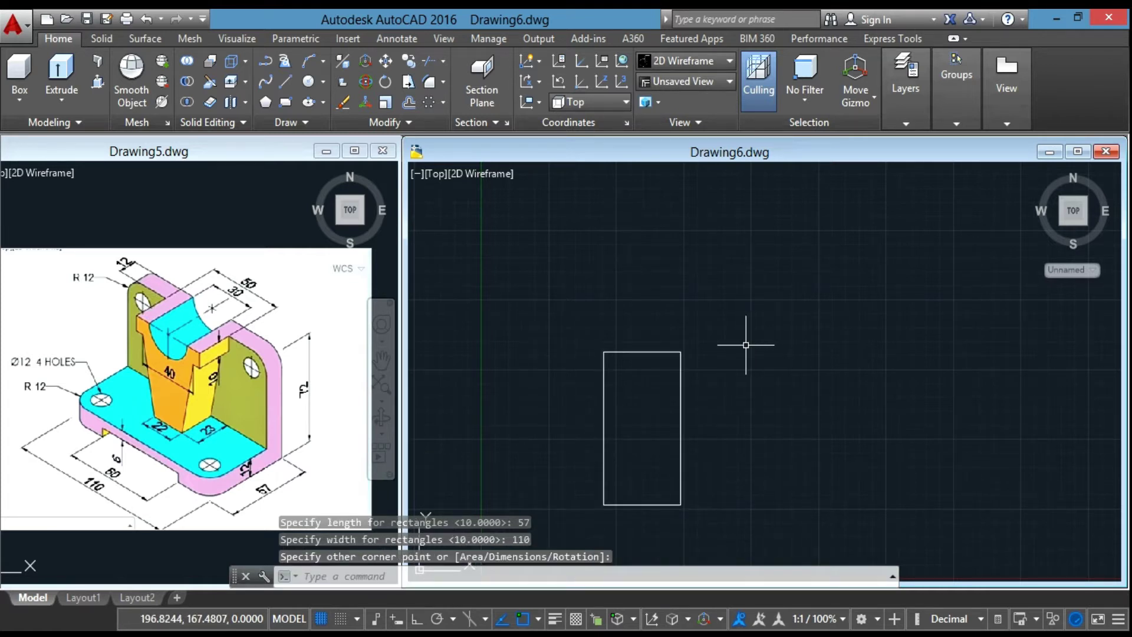
Step: Draw a dividing line 12 units in from the corner across the rectangle, then view isometrically
text(line)
key(Return)
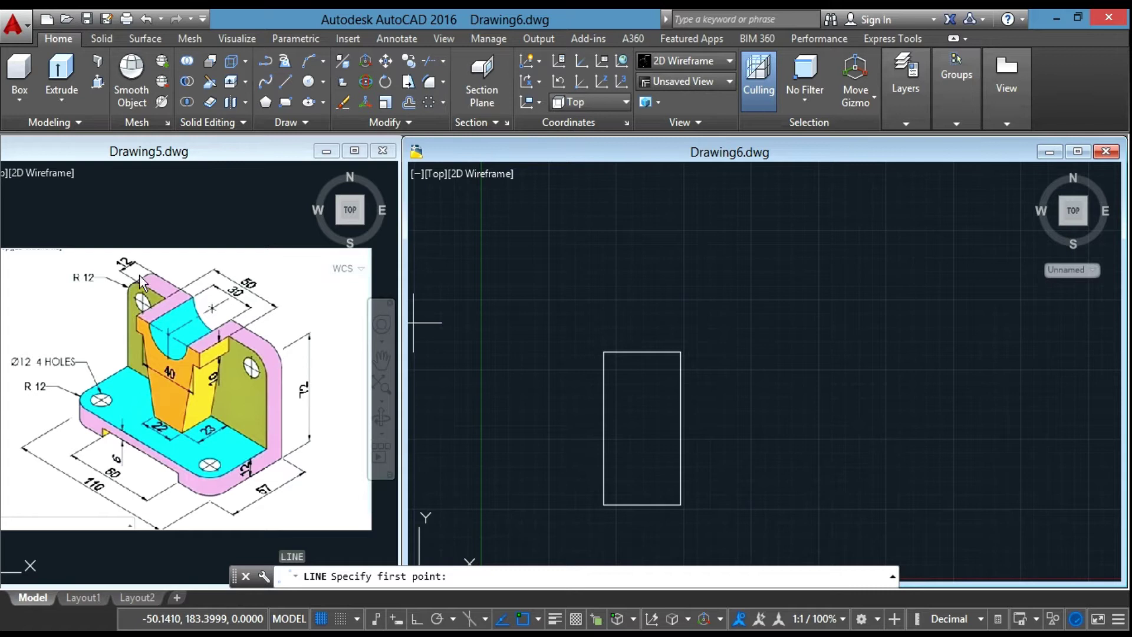
click(681, 505)
click(413, 620)
text(12)
key(Return)
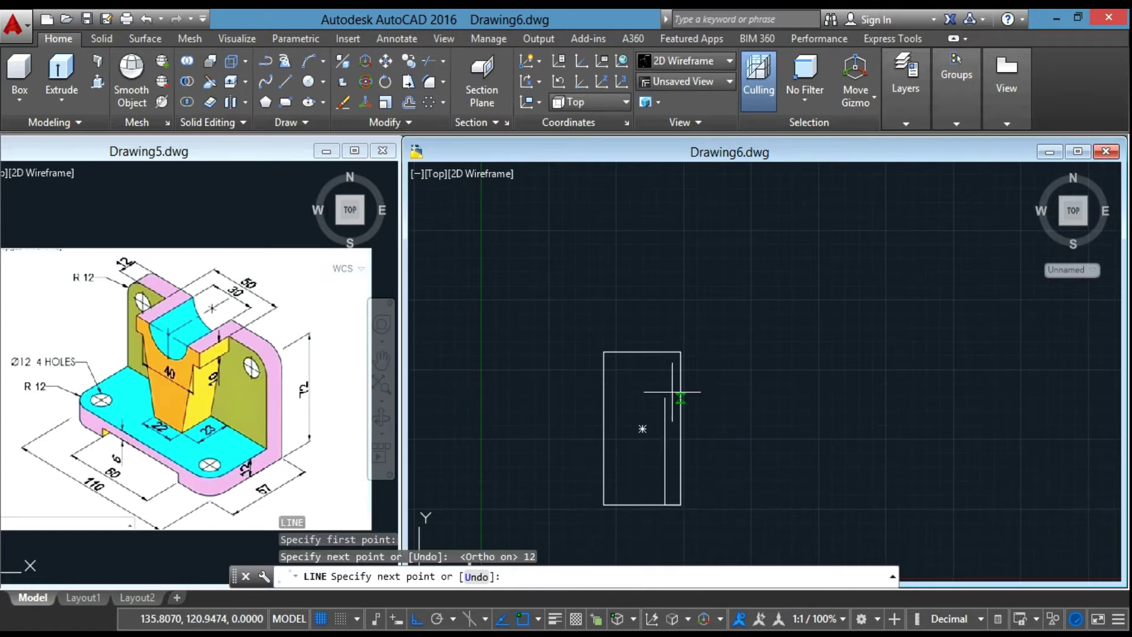
click(665, 352)
right_click(775, 351)
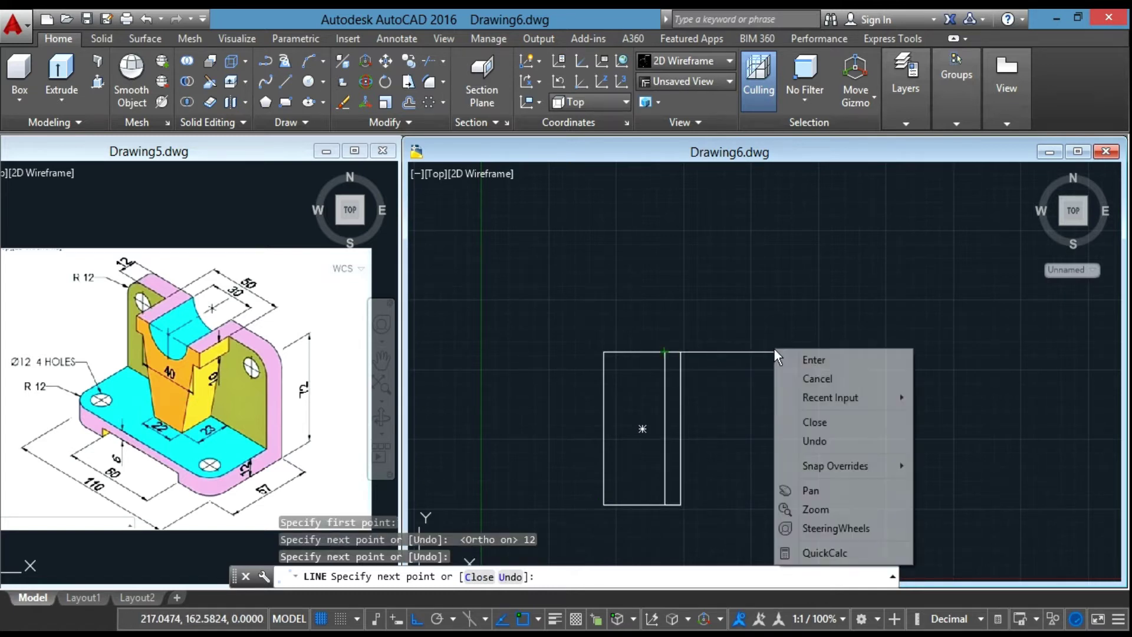
click(813, 360)
click(1041, 173)
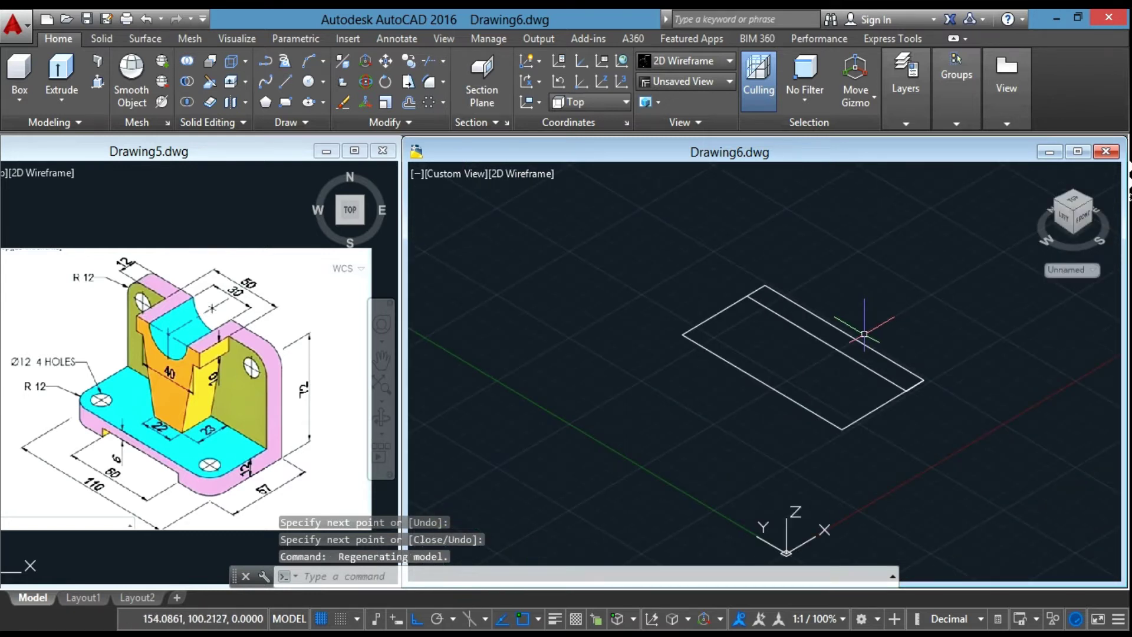
Step: Hide the grid and extrude the 57 × 110 rectangle 12 units downward into a base slab
key(F7)
text(t)
key(Return)
click(866, 414)
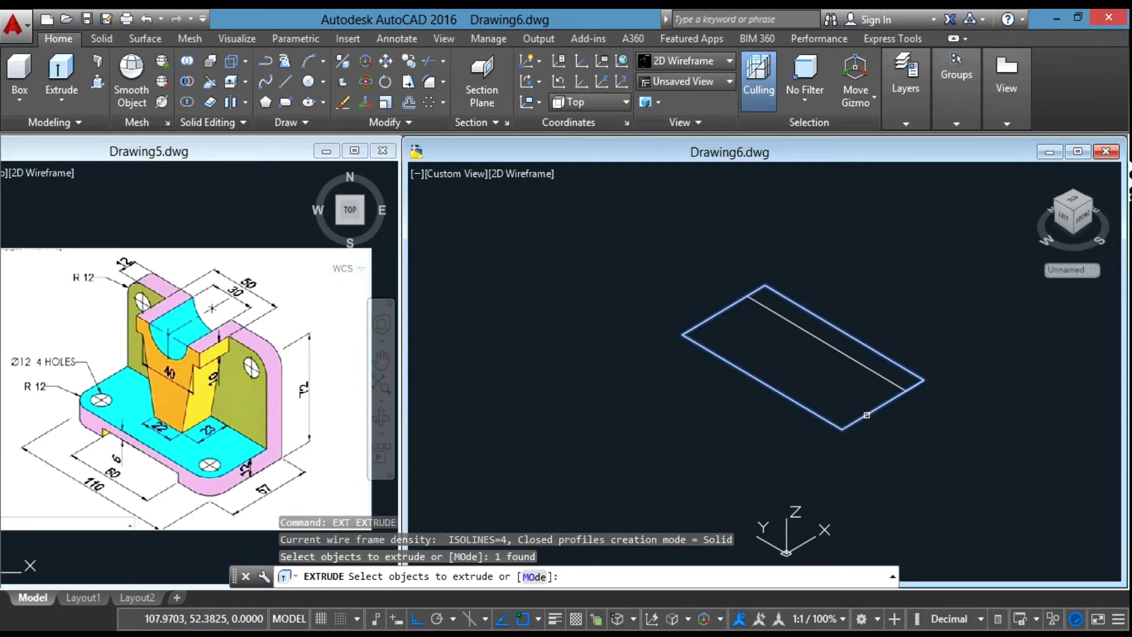
key(Return)
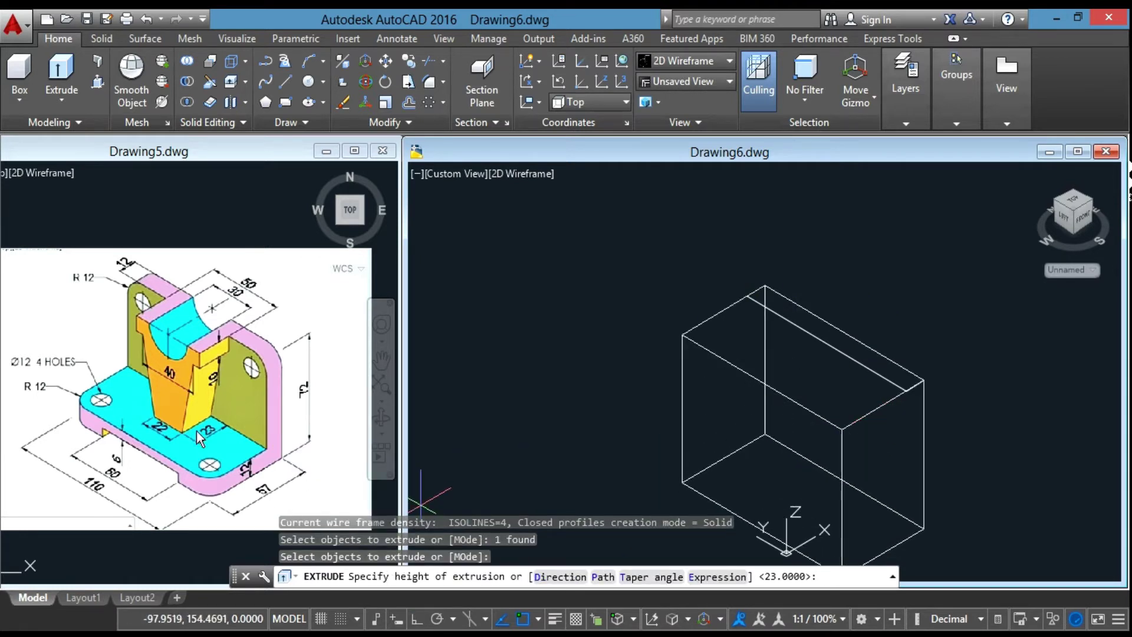
text(-1)
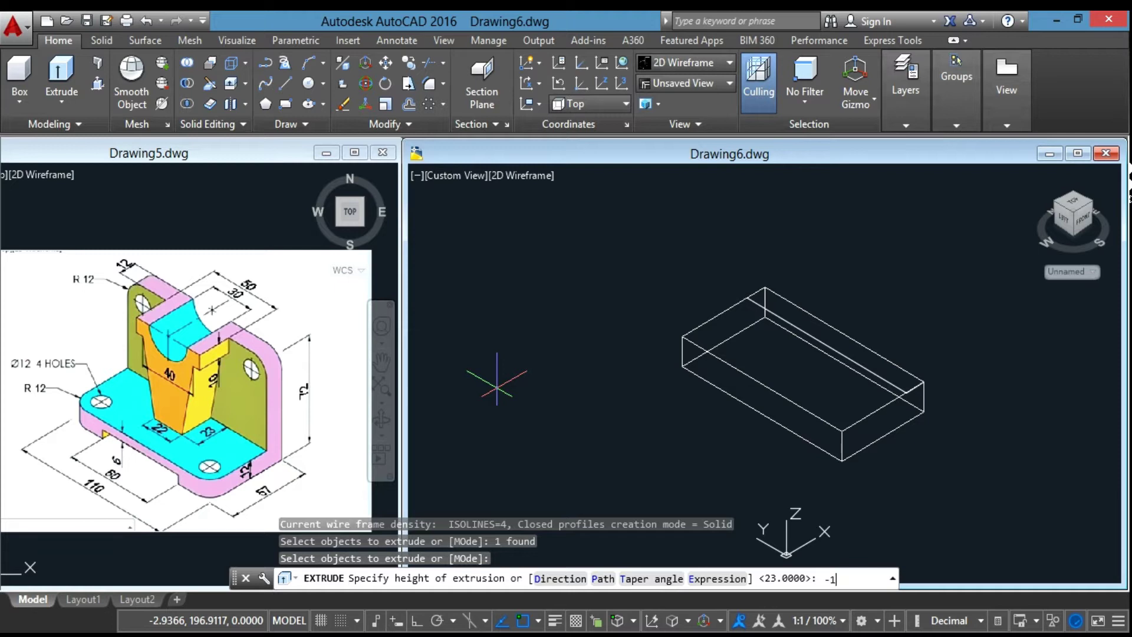
key(Return)
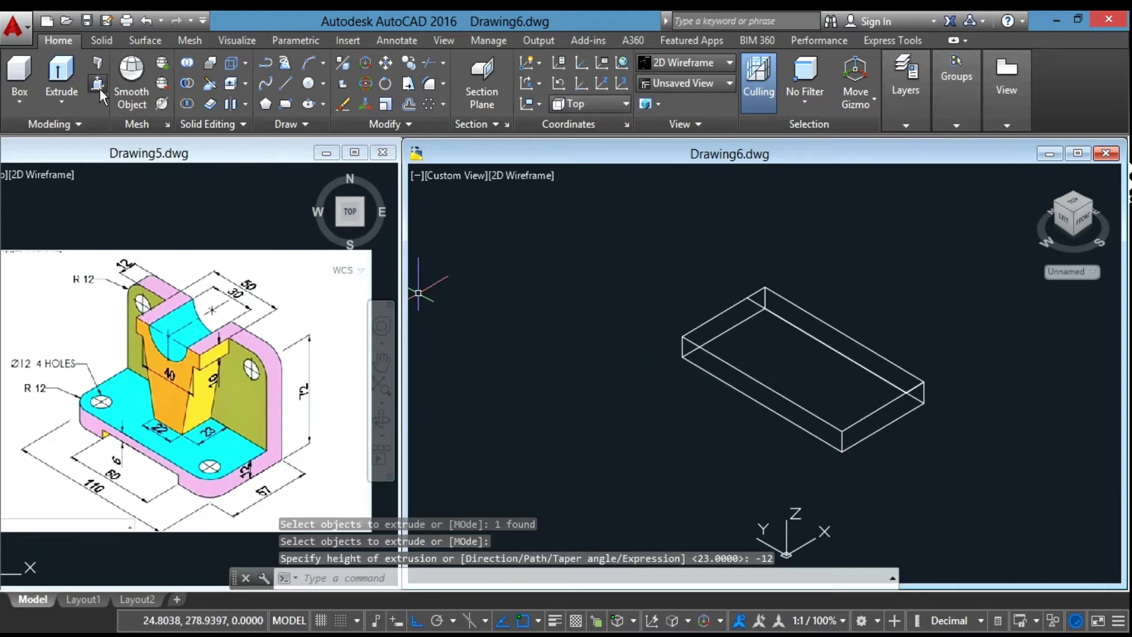
click(99, 87)
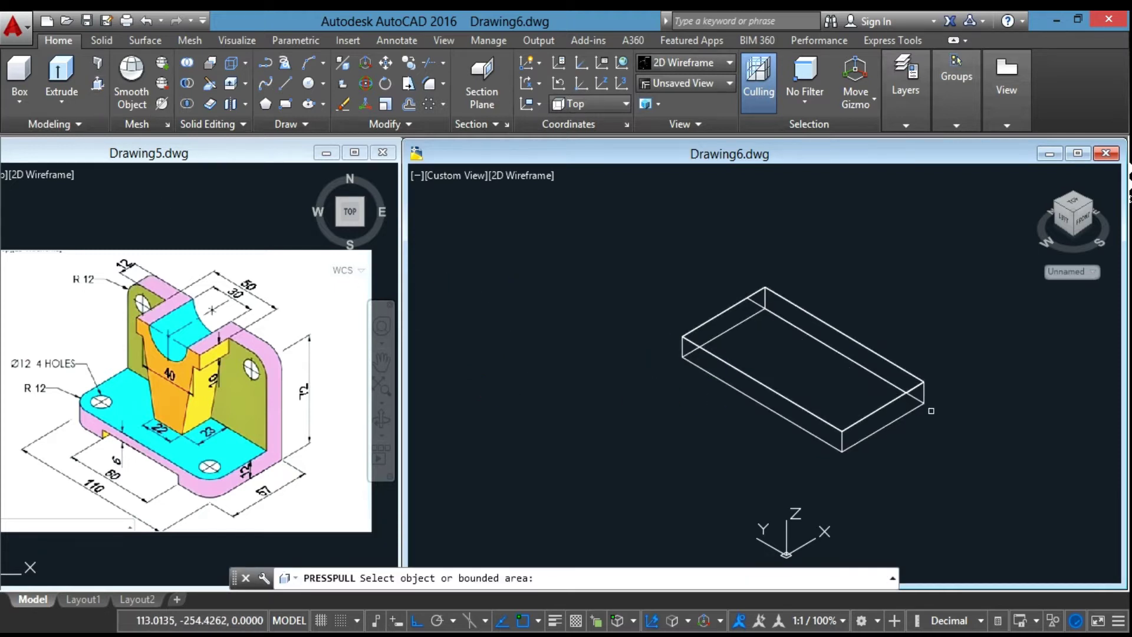
Step: Press-pull the 12-unit strip on the slab up 60 units into the upright wall
click(878, 366)
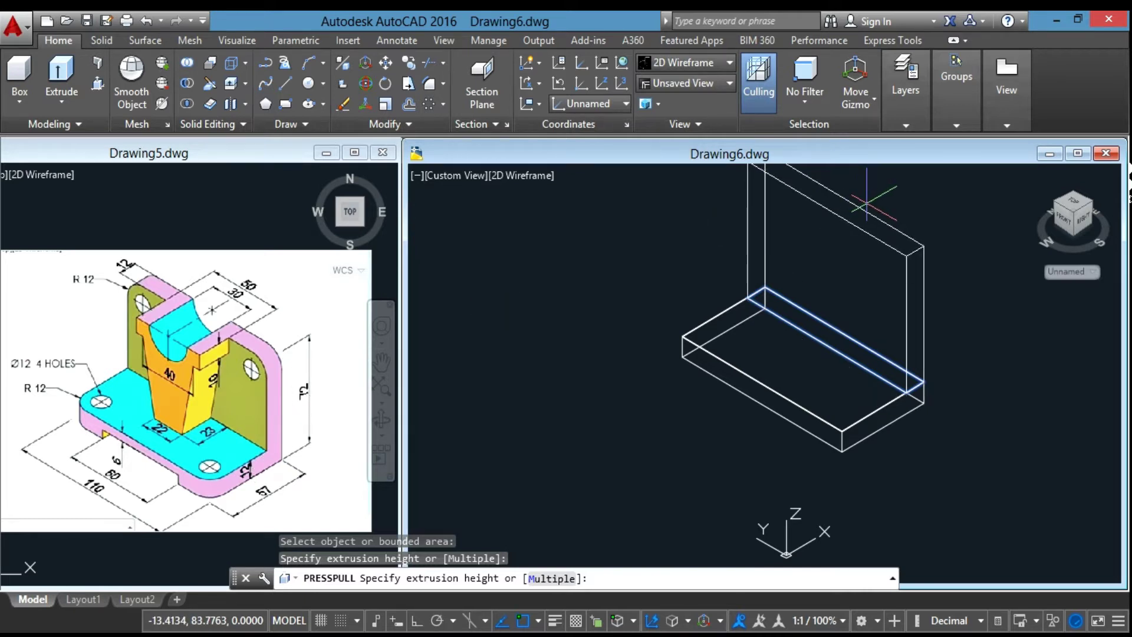
text(60)
key(Return)
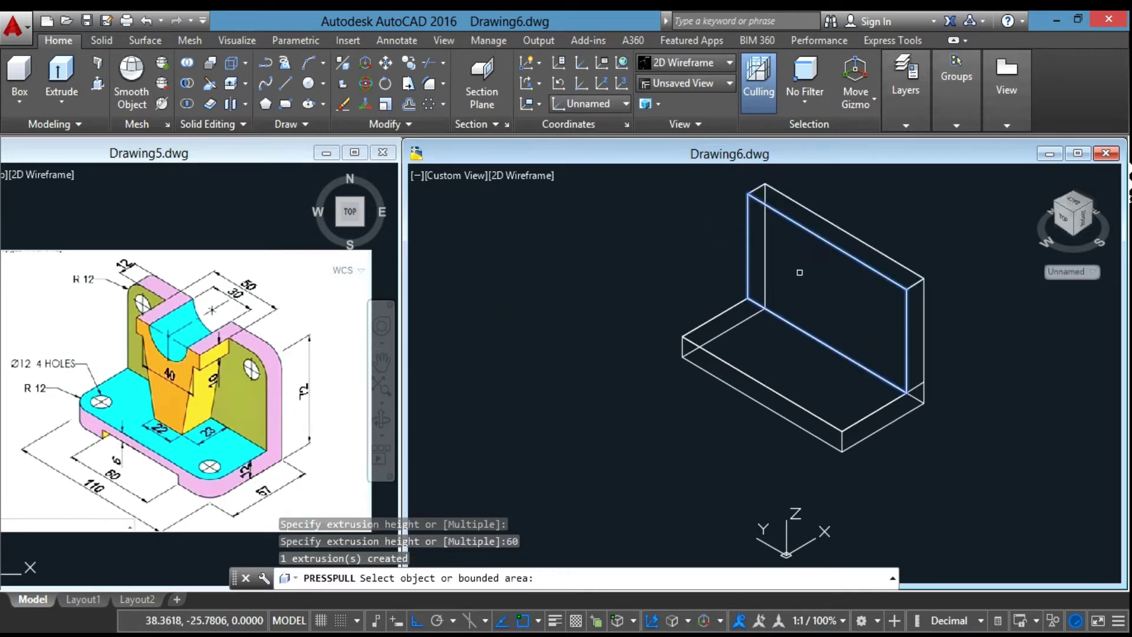
key(Return)
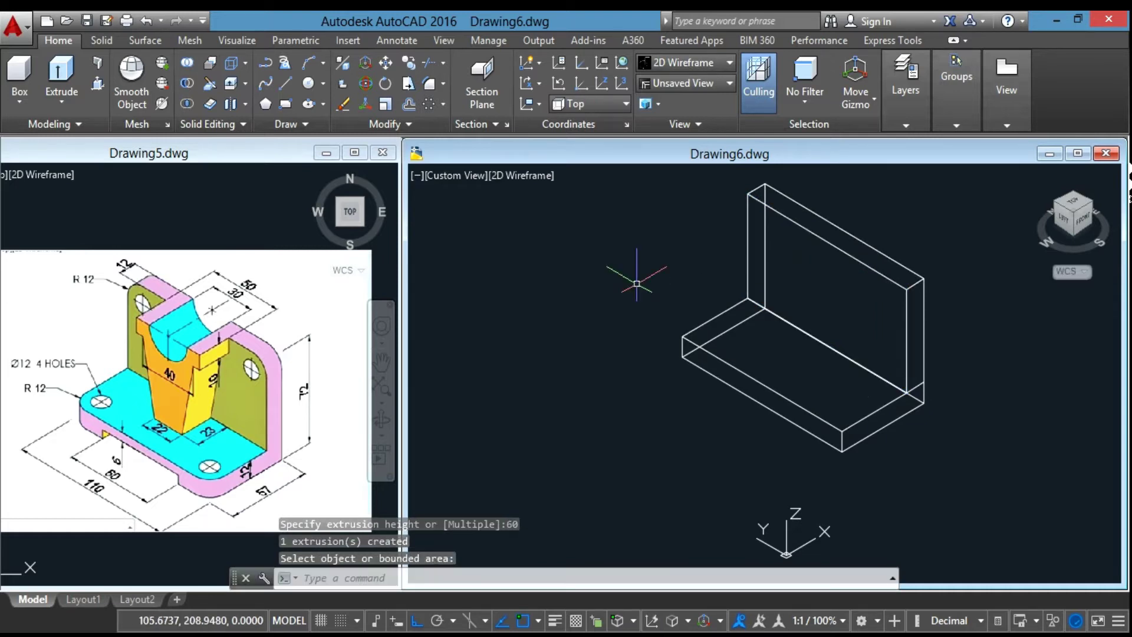
click(438, 174)
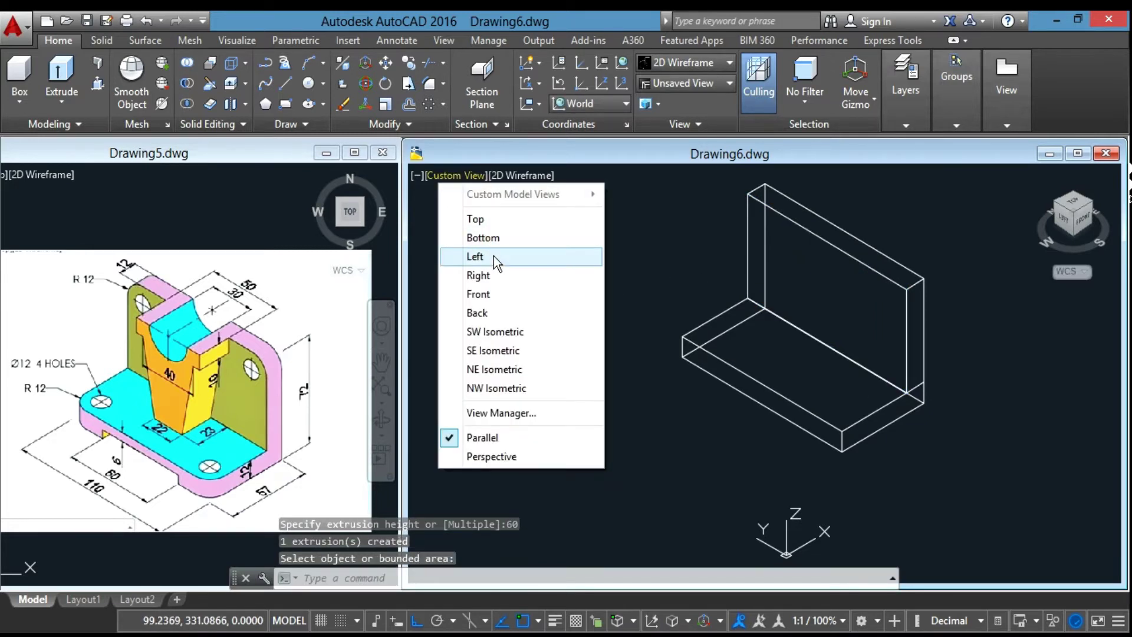
Step: Switch to Left view and draw a 30-diameter circle at the wall's top-edge midpoint
click(493, 256)
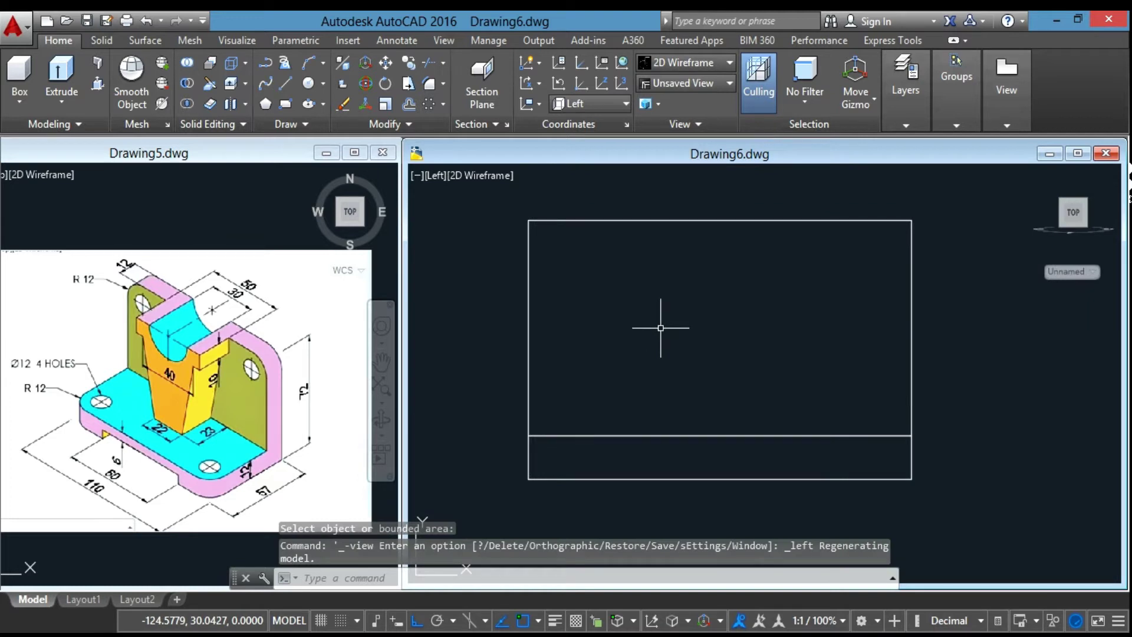
text(c)
key(Return)
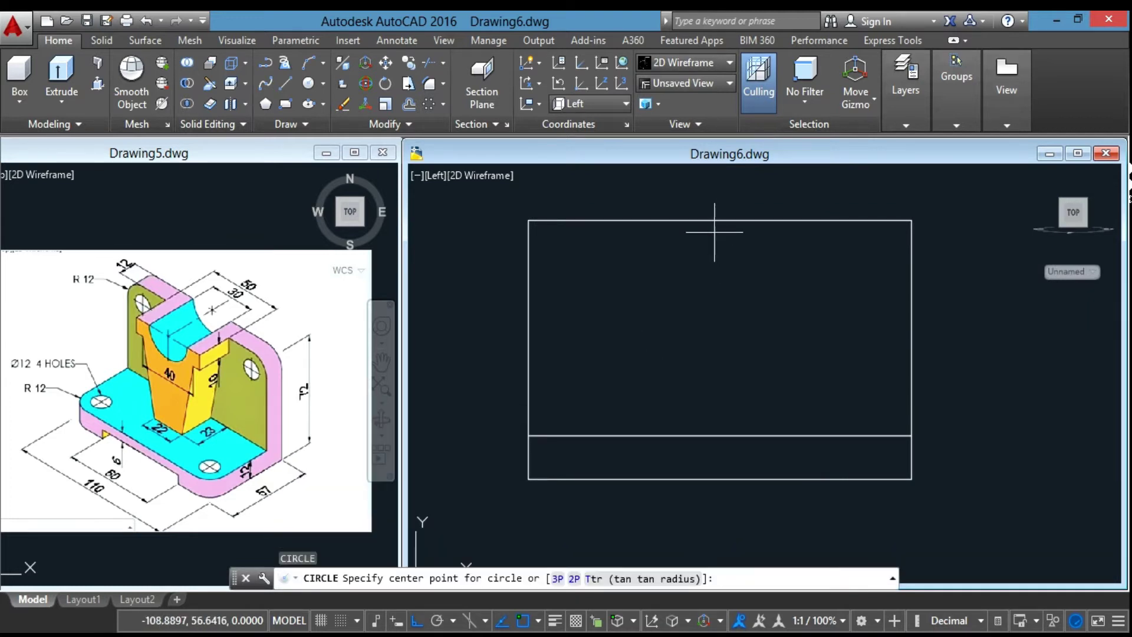
click(720, 221)
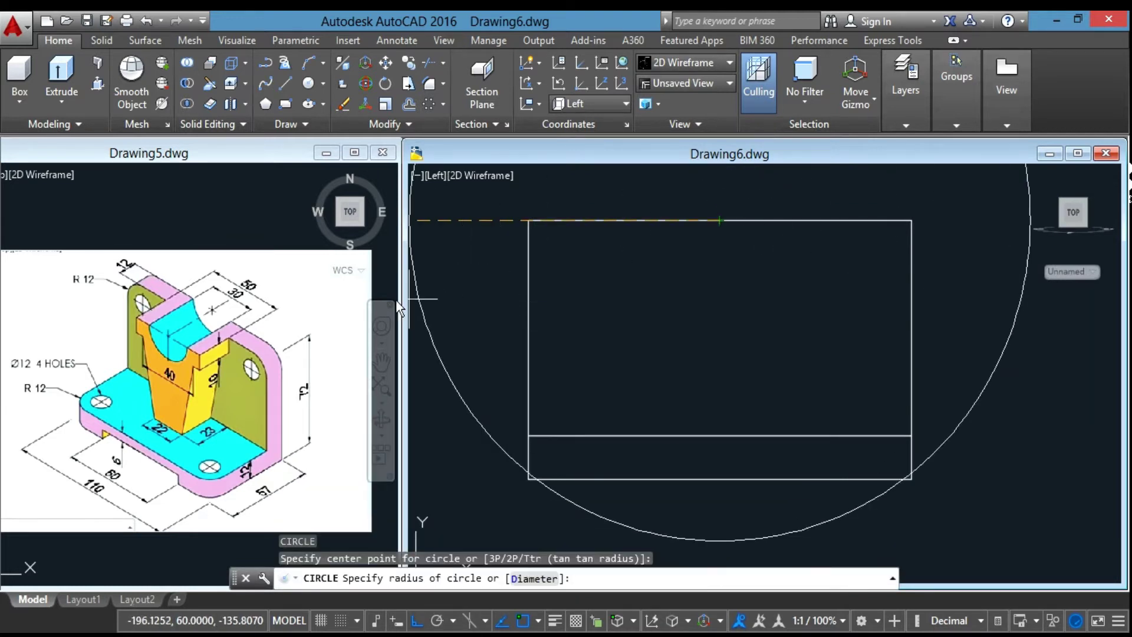
text(d)
key(Return)
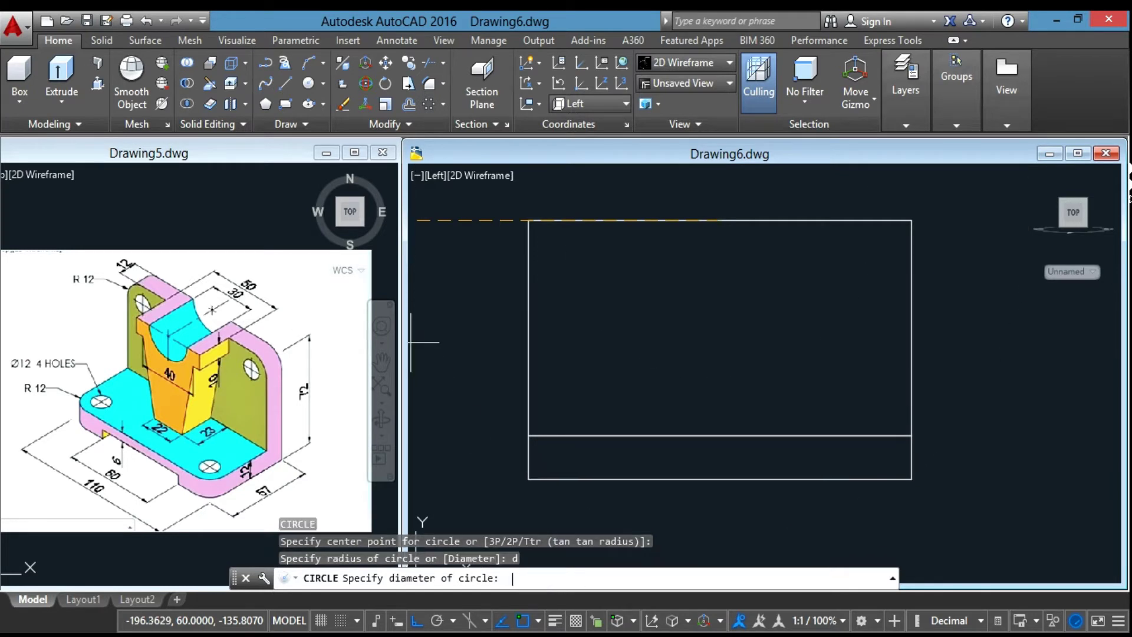
text(30)
key(Return)
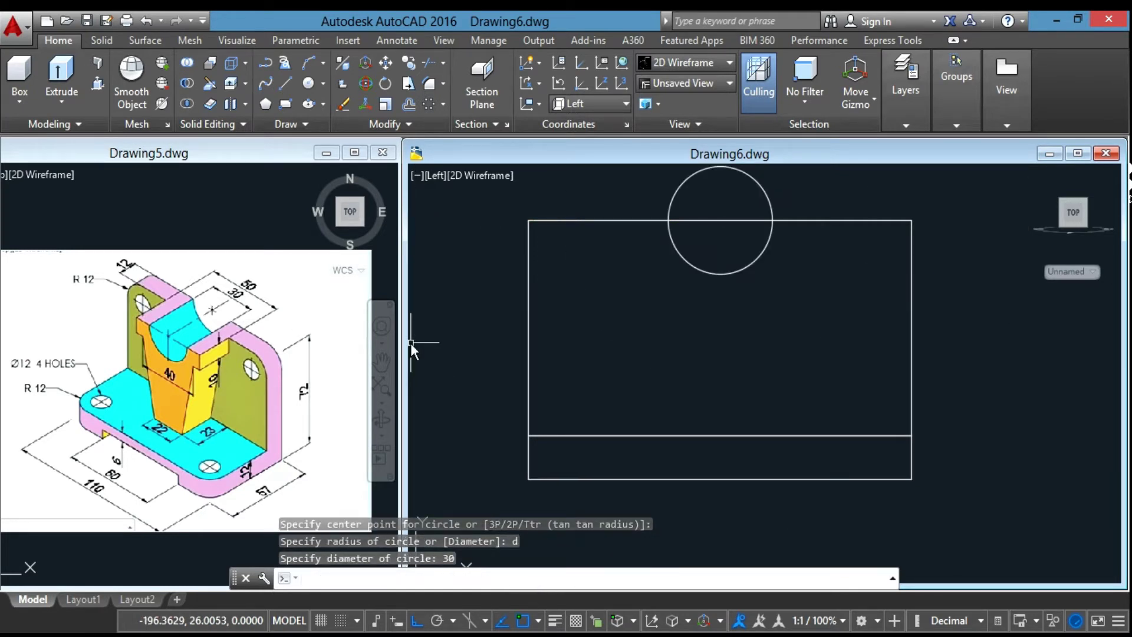
text(TR)
Step: Trim away the circle's upper half, leaving a semicircular notch in the wall
key(Return)
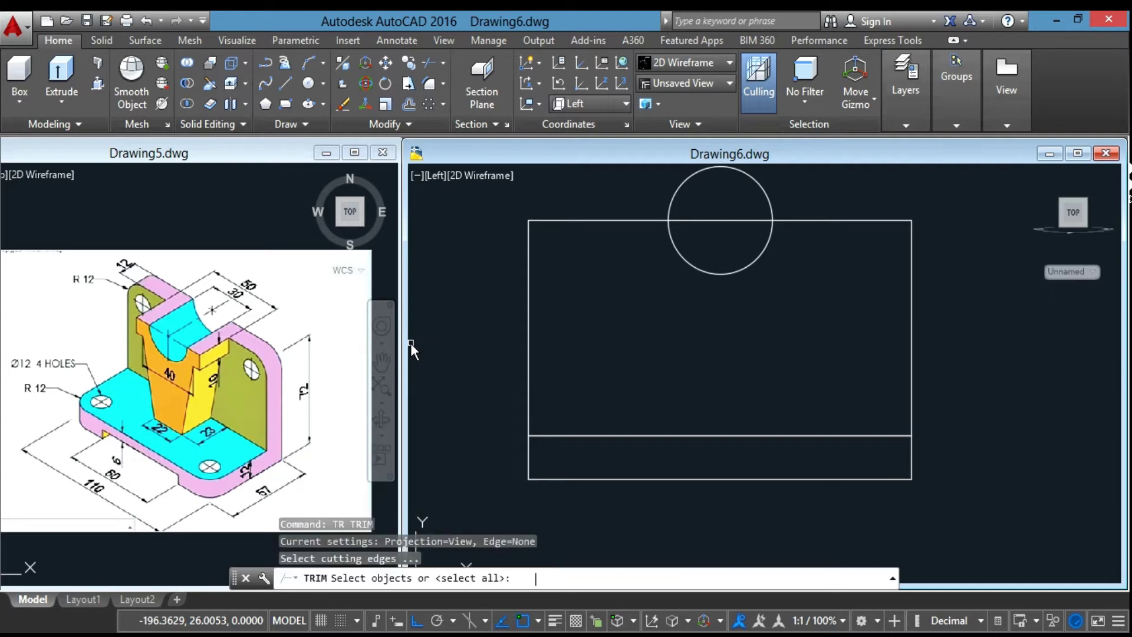
key(Return)
click(682, 184)
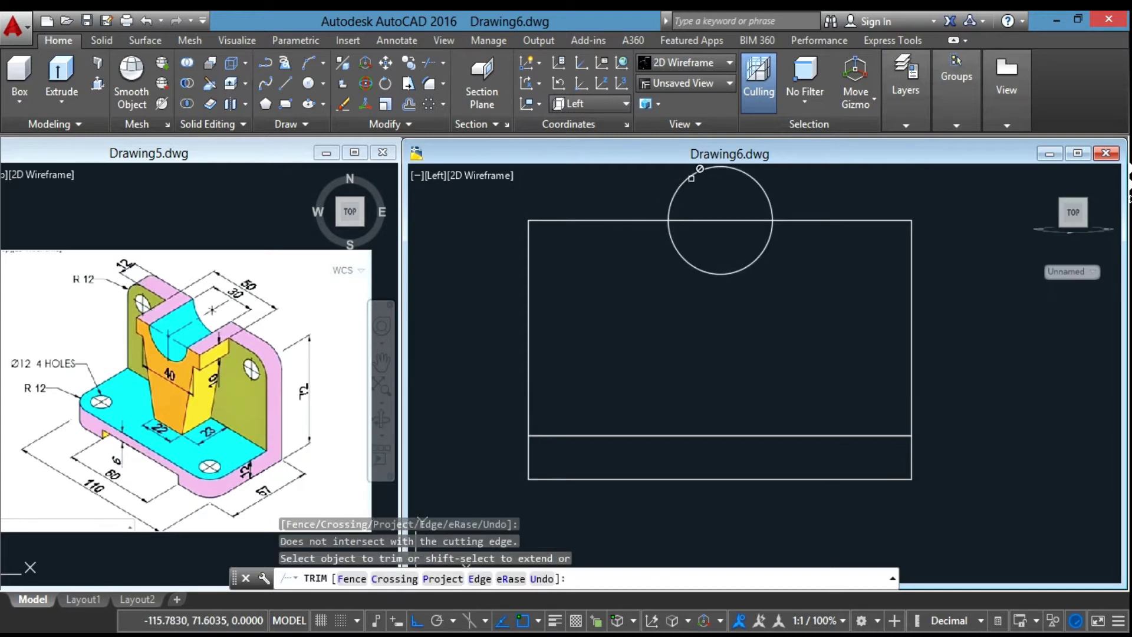
text(l)
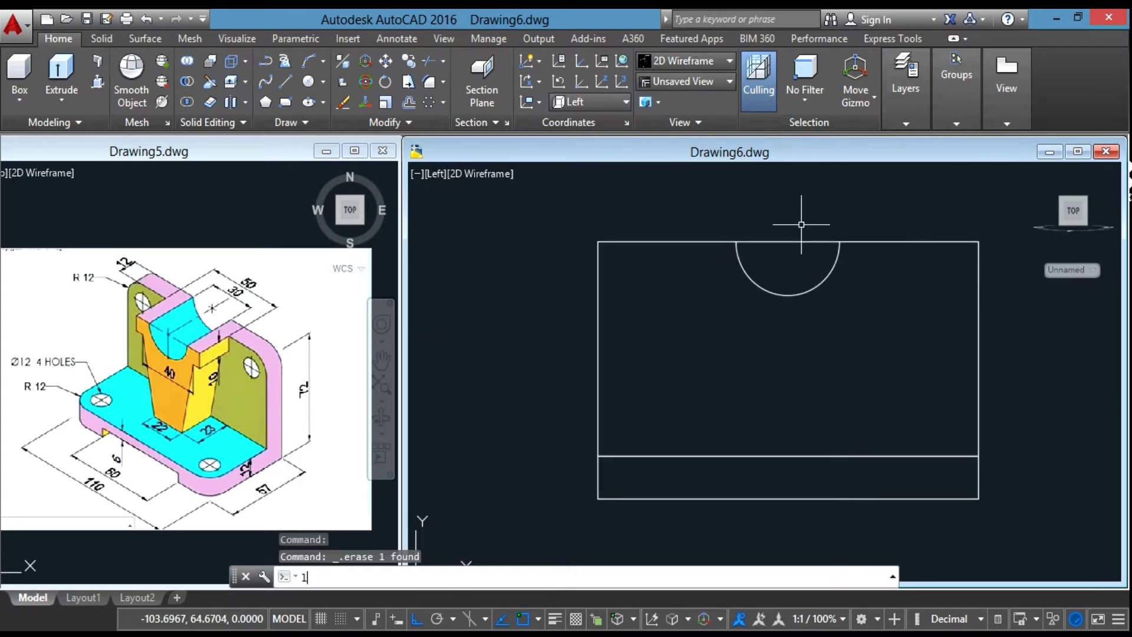
key(Return)
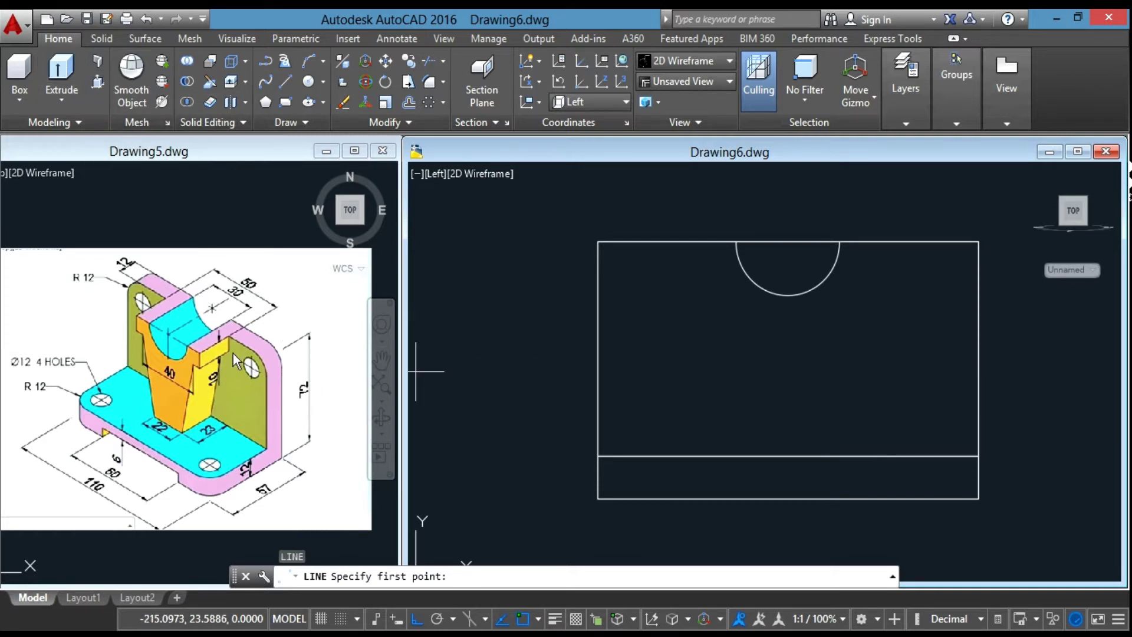
Step: Draw a stepped line from the arc's right end with segments of 10, 10 down and 5
click(840, 242)
text(10)
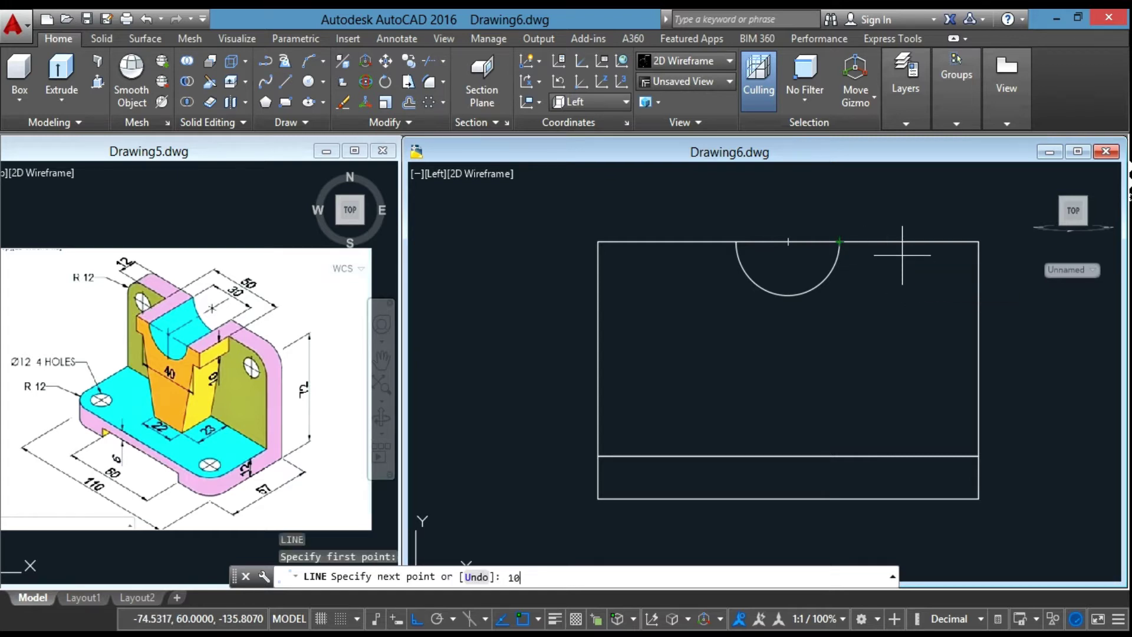
key(Return)
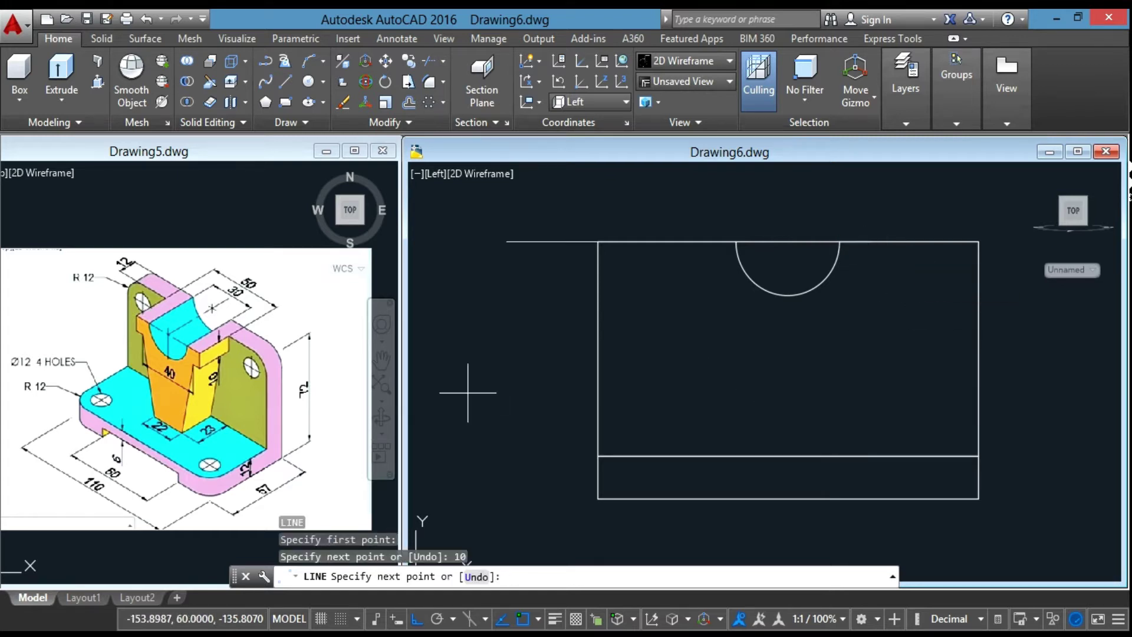
text( 10)
key(Return)
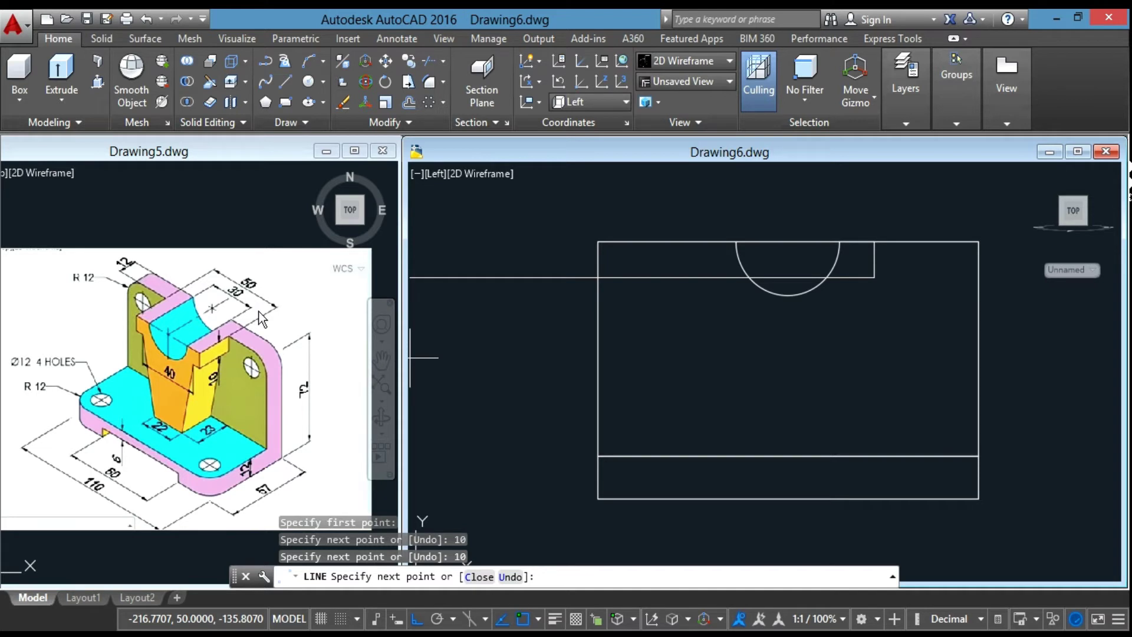
text(5)
key(Return)
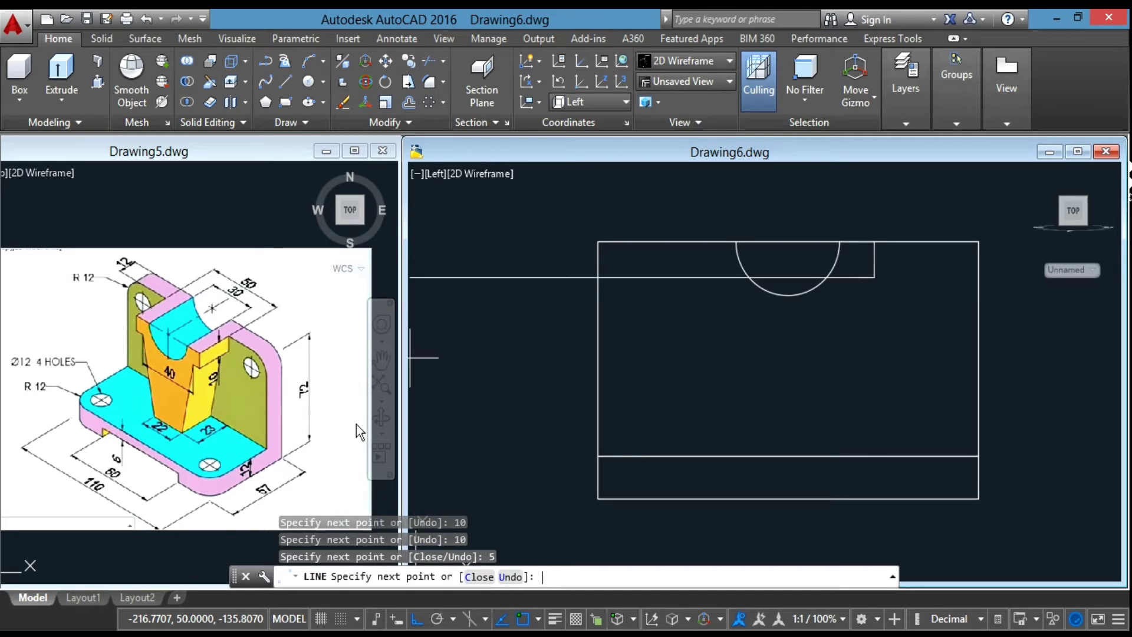
right_click(771, 390)
click(799, 404)
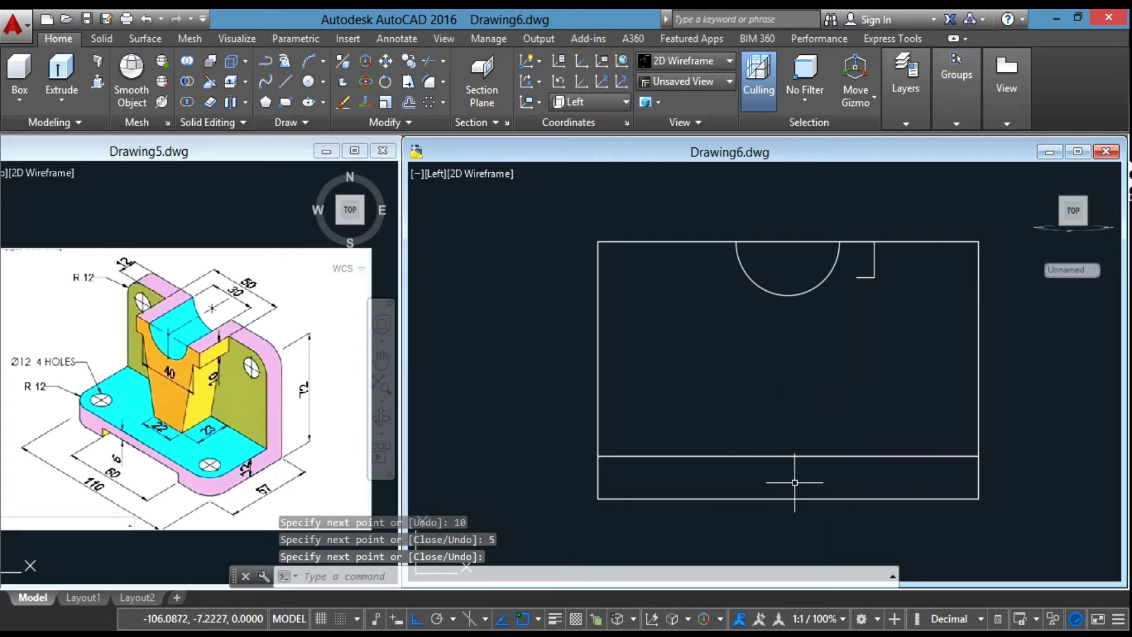
Step: Draw a 60 × 6 rectangle in the left view
text(rec)
key(Return)
scroll(741, 466, down, 2)
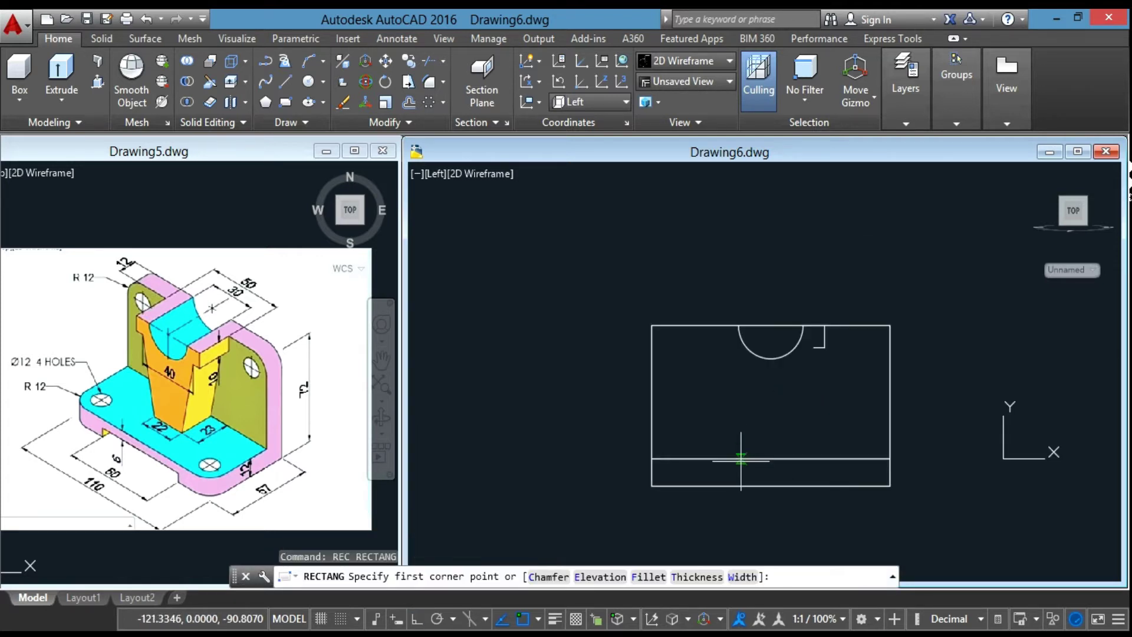
click(488, 269)
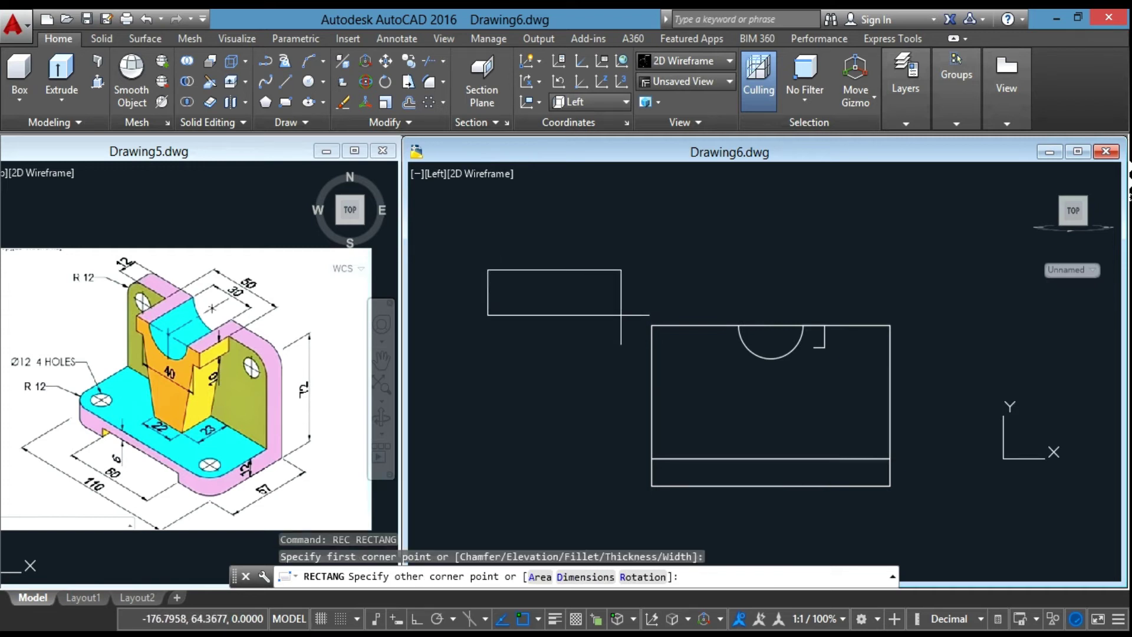
text(d)
key(Return)
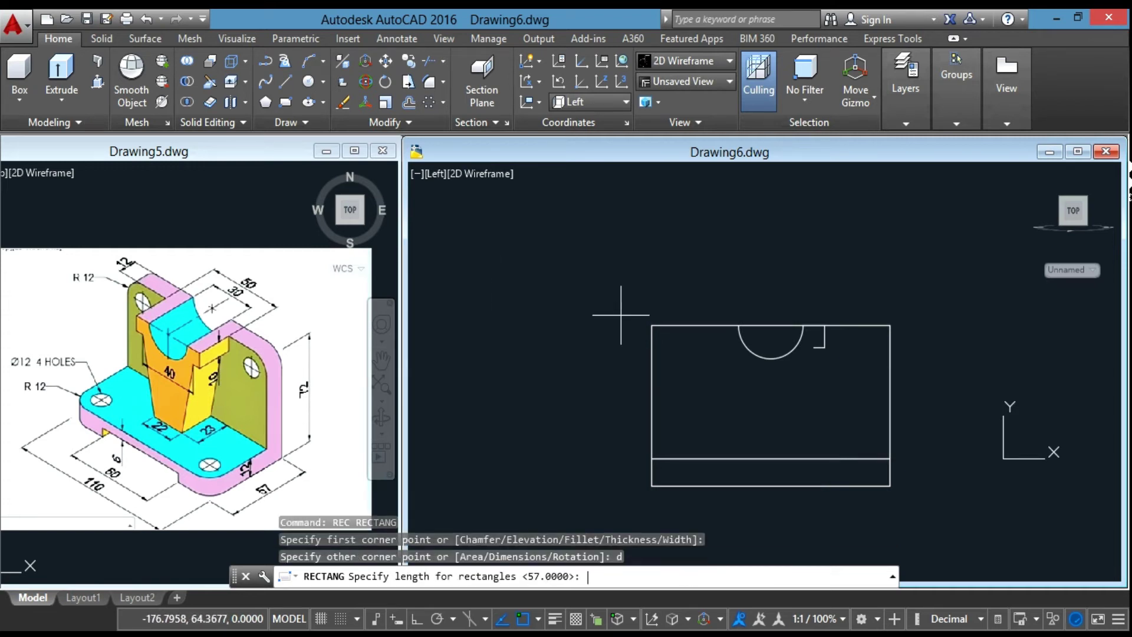
text(60)
key(Return)
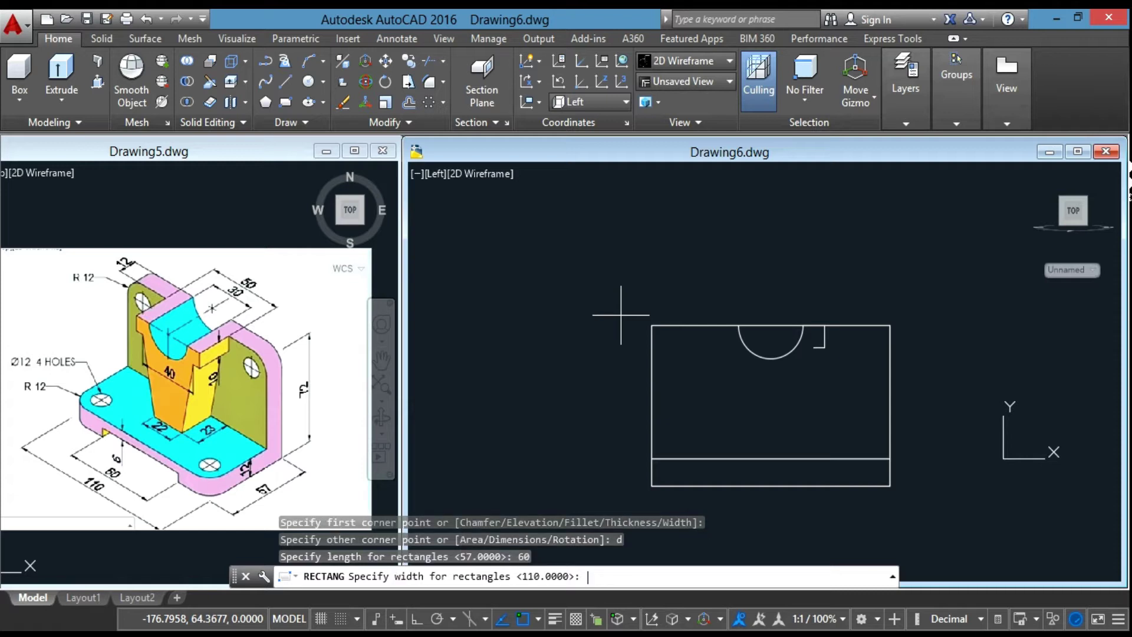
text(6)
key(Return)
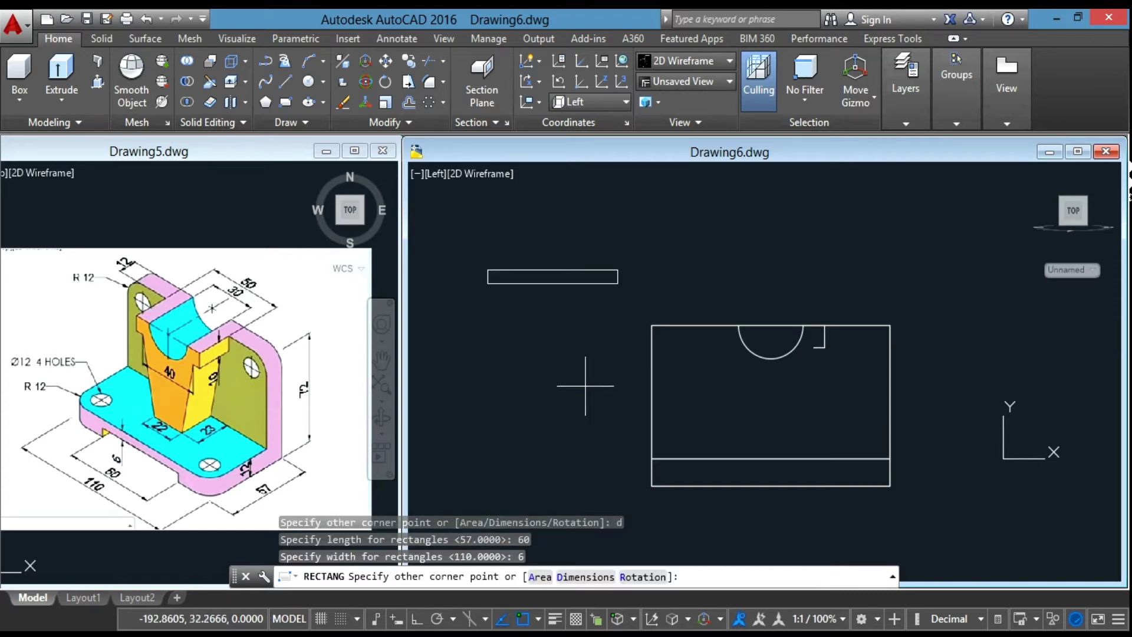
key(Return)
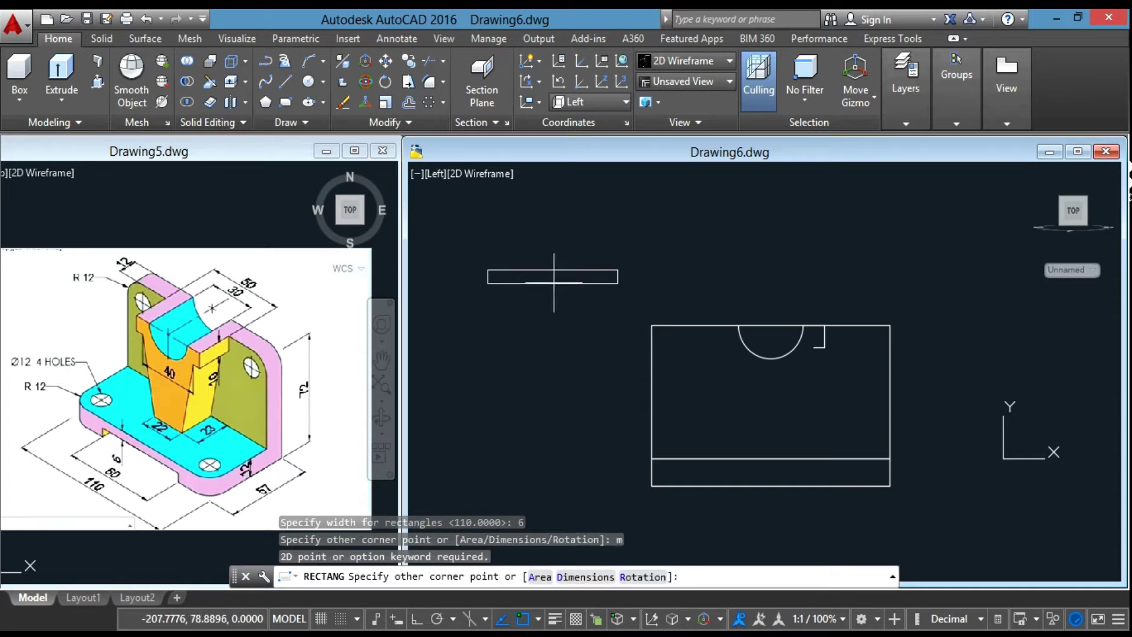
click(554, 247)
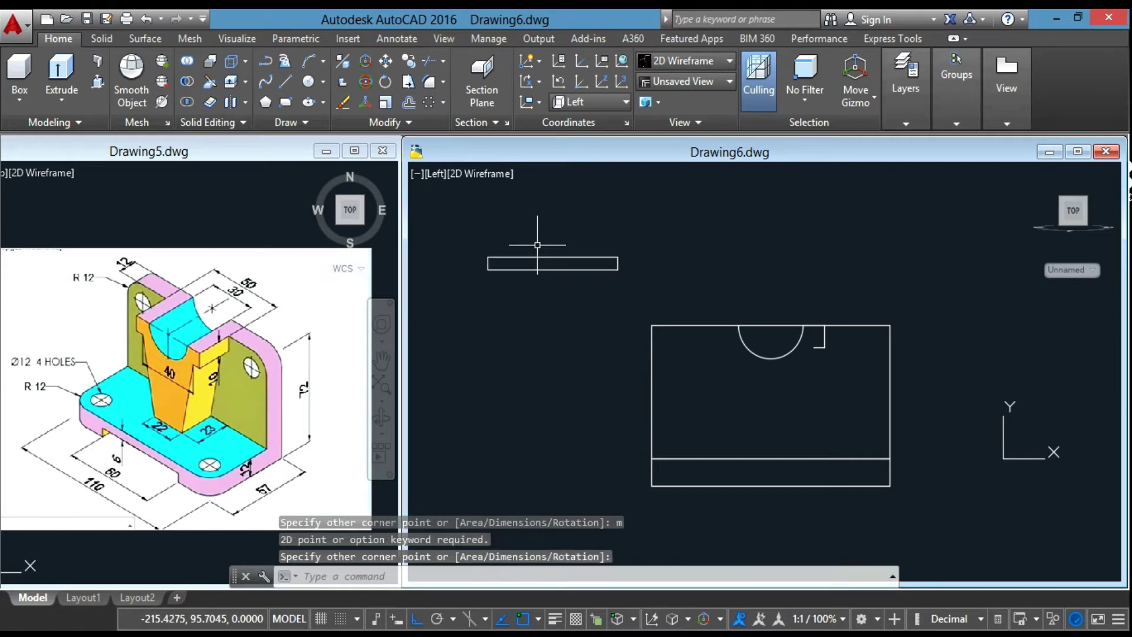
text(m)
Step: Move the rectangle from its midpoint to the base profile's bottom midpoint, then orbit to 3D
key(Return)
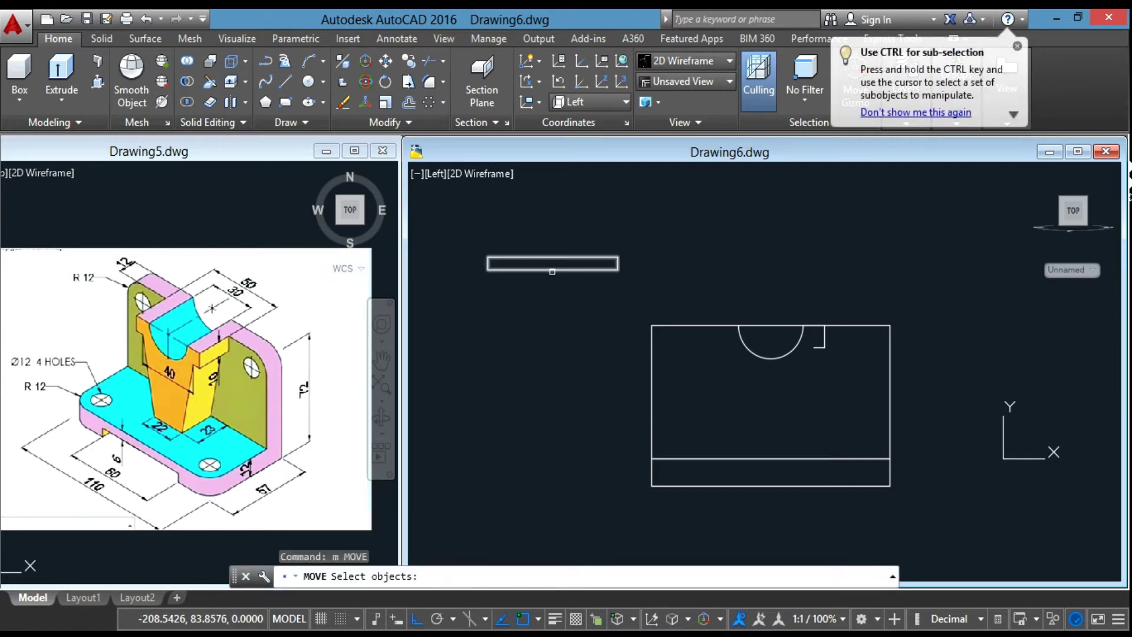
click(552, 264)
key(Return)
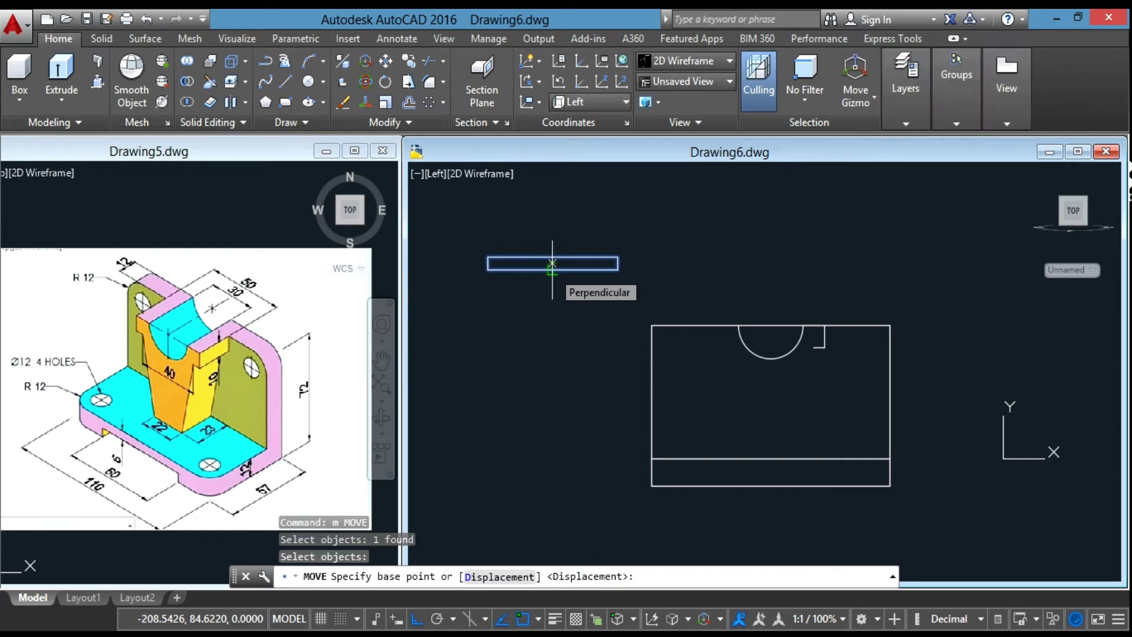
click(552, 264)
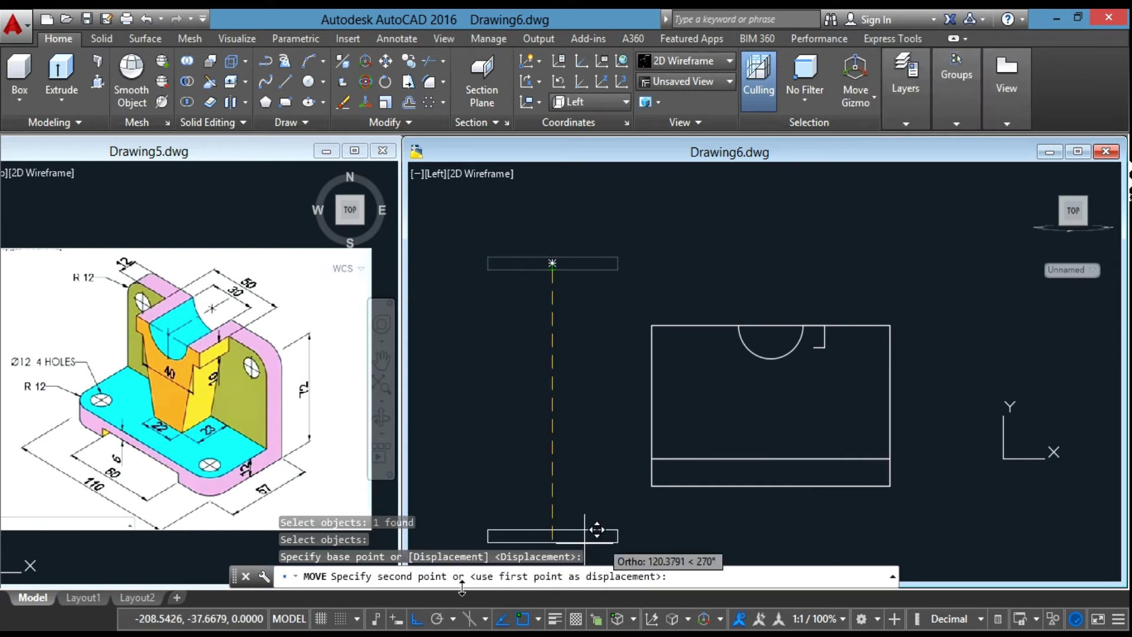
click(417, 619)
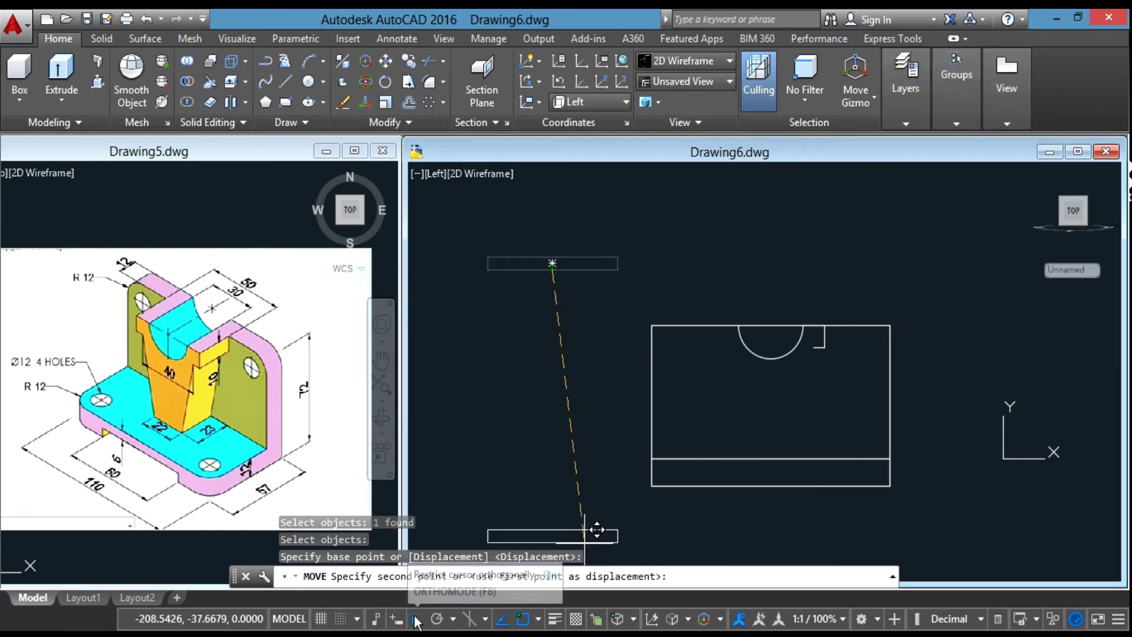
click(768, 486)
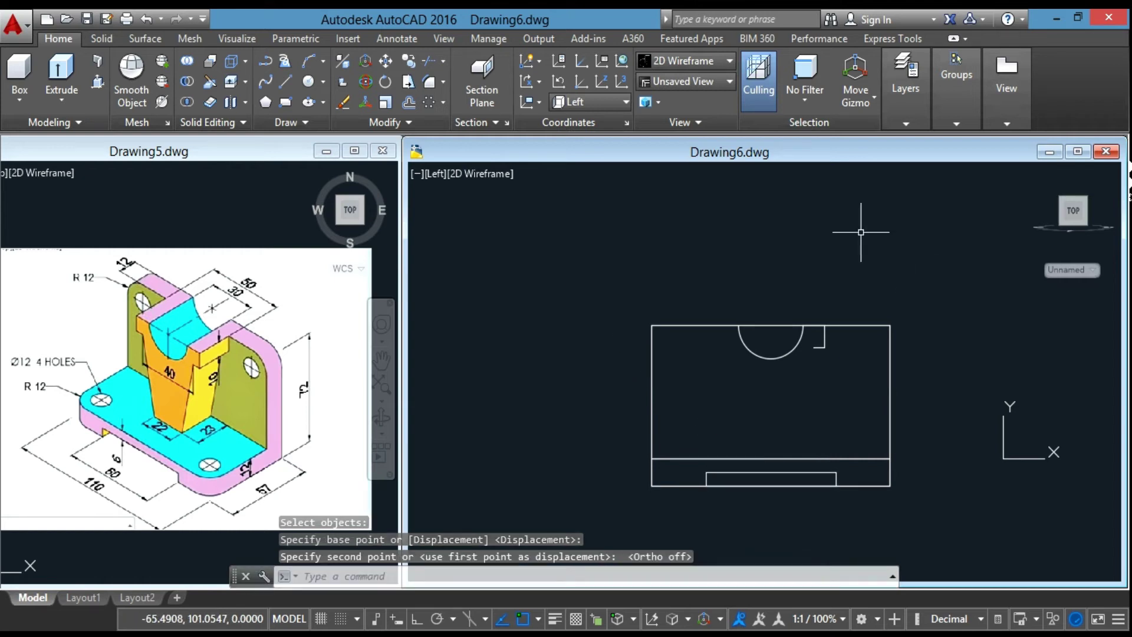
mouse_move(1061, 201)
mouse_down()
mouse_move(1028, 217)
mouse_move(873, 391)
mouse_up()
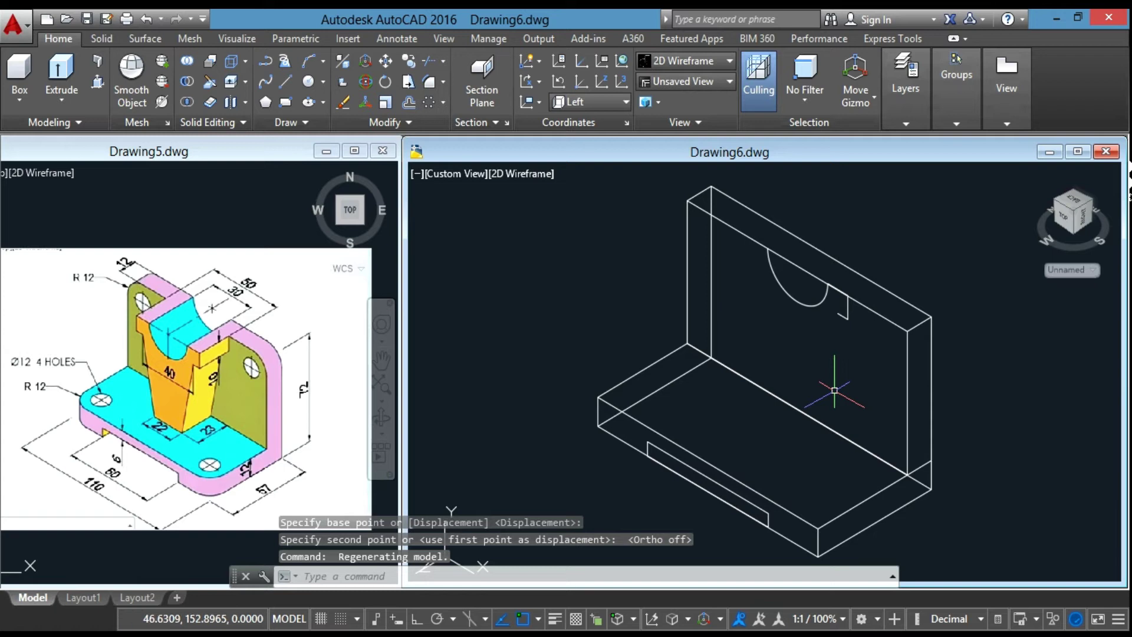
Step: Draw the support edge: 11 units from the base edge midpoint, then slanting to the notch corner
text(l)
key(Return)
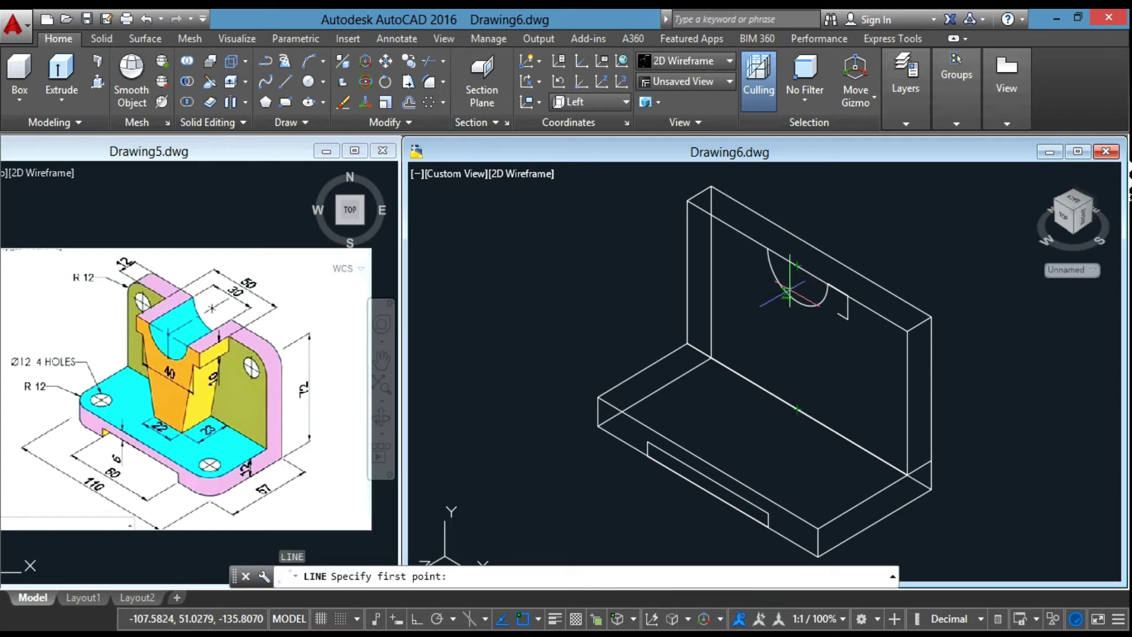
click(797, 411)
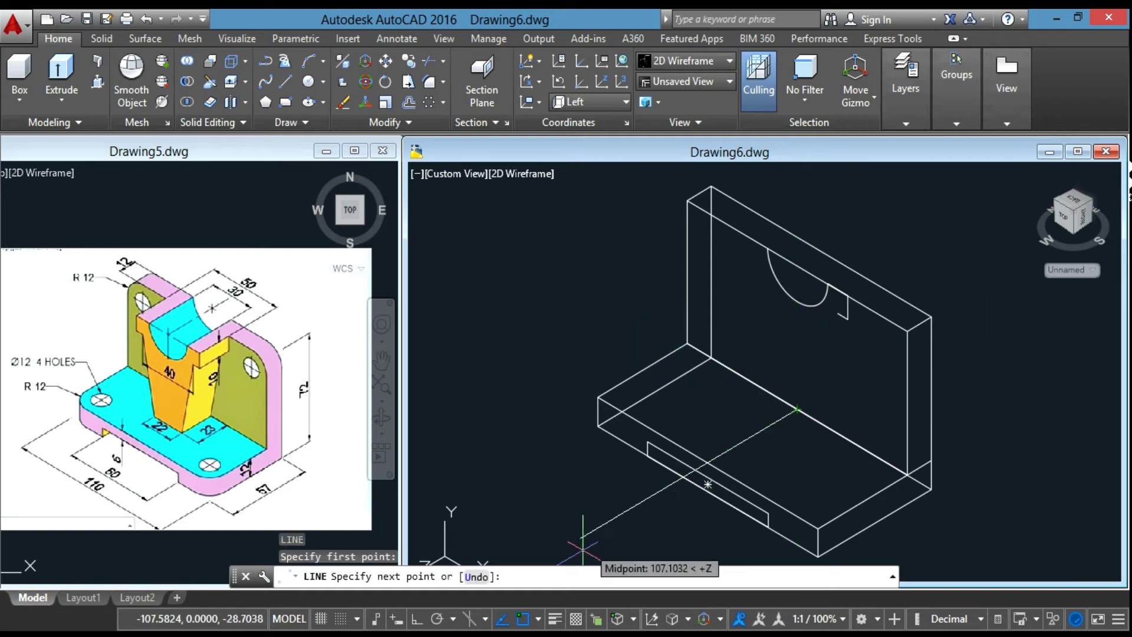
click(419, 620)
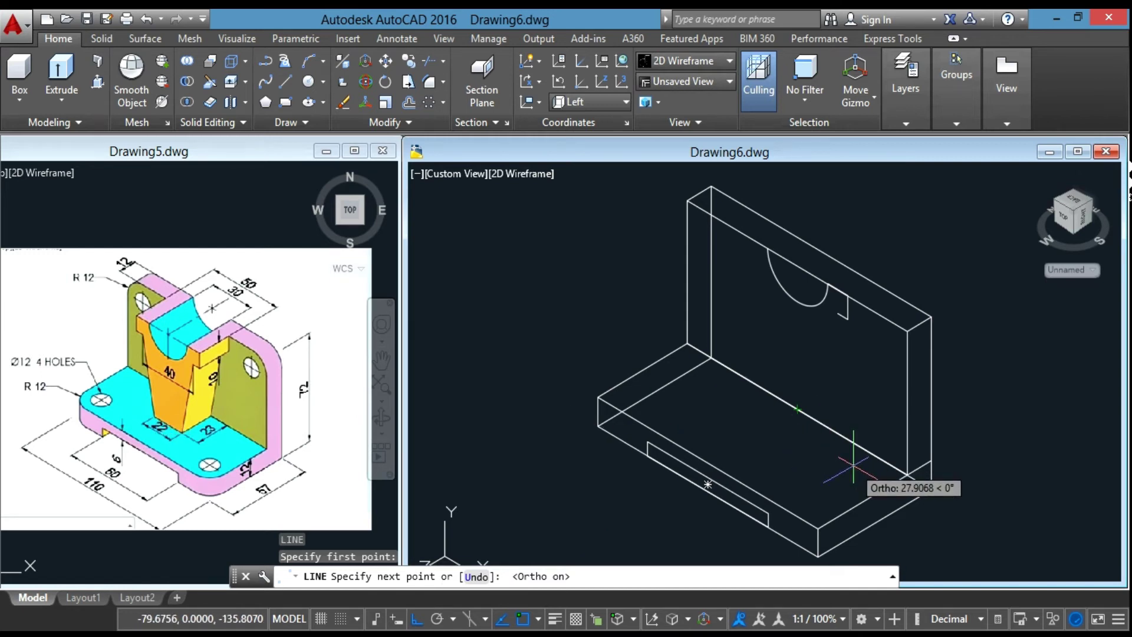
text(11)
key(Return)
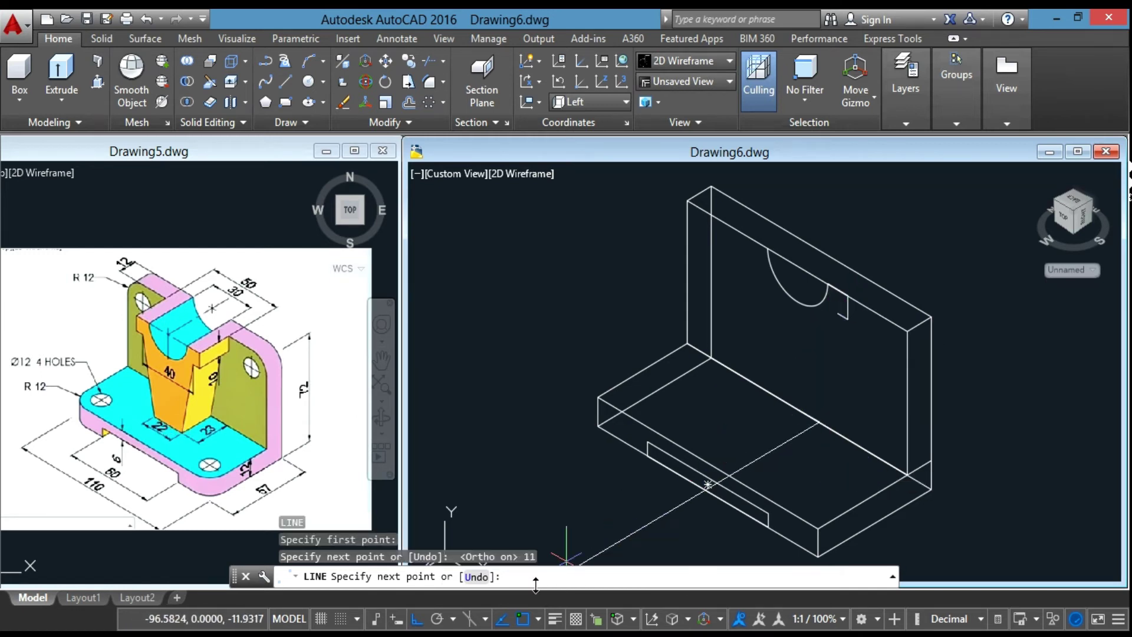
click(419, 620)
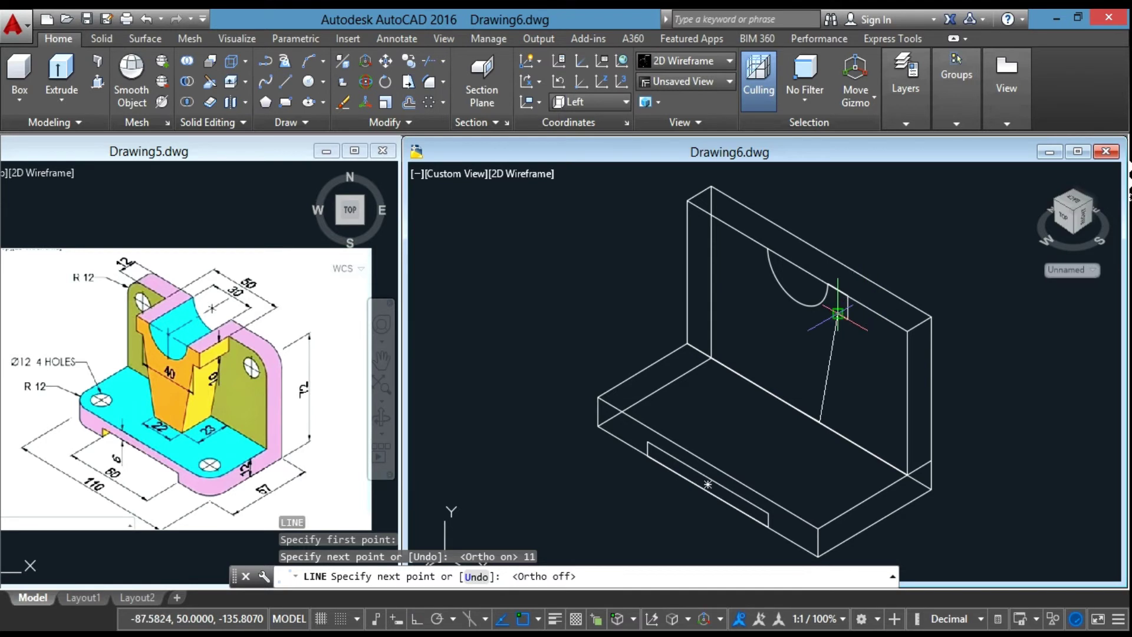
click(837, 314)
right_click(866, 349)
click(911, 389)
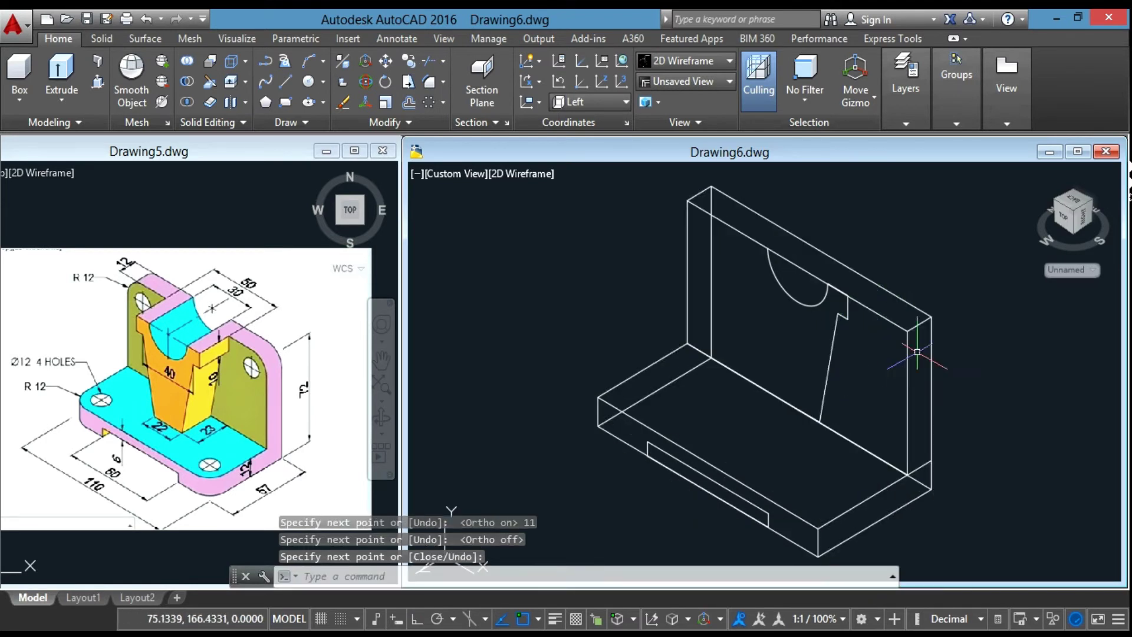
click(442, 171)
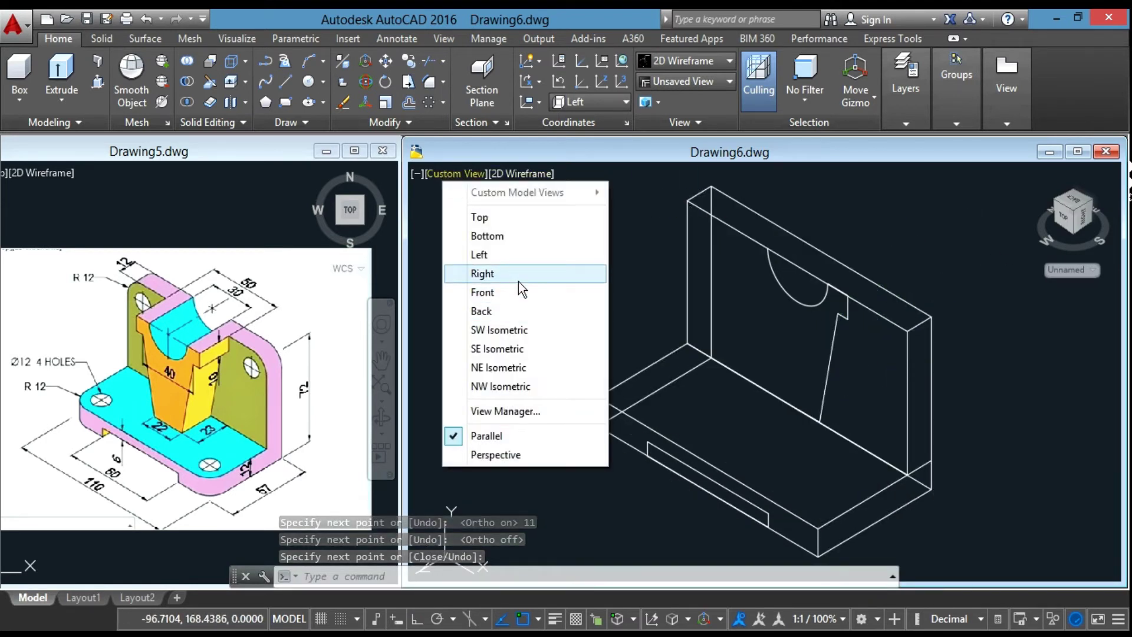
Step: In Left view, join the support edge and notch segments into one polyline
click(519, 254)
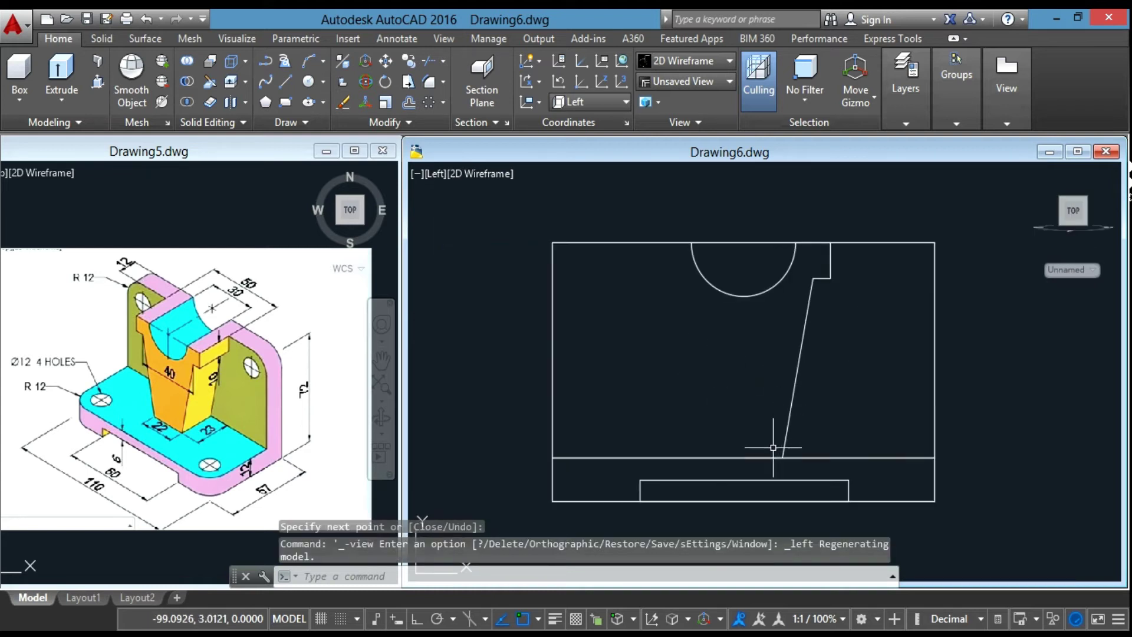
click(767, 458)
click(790, 418)
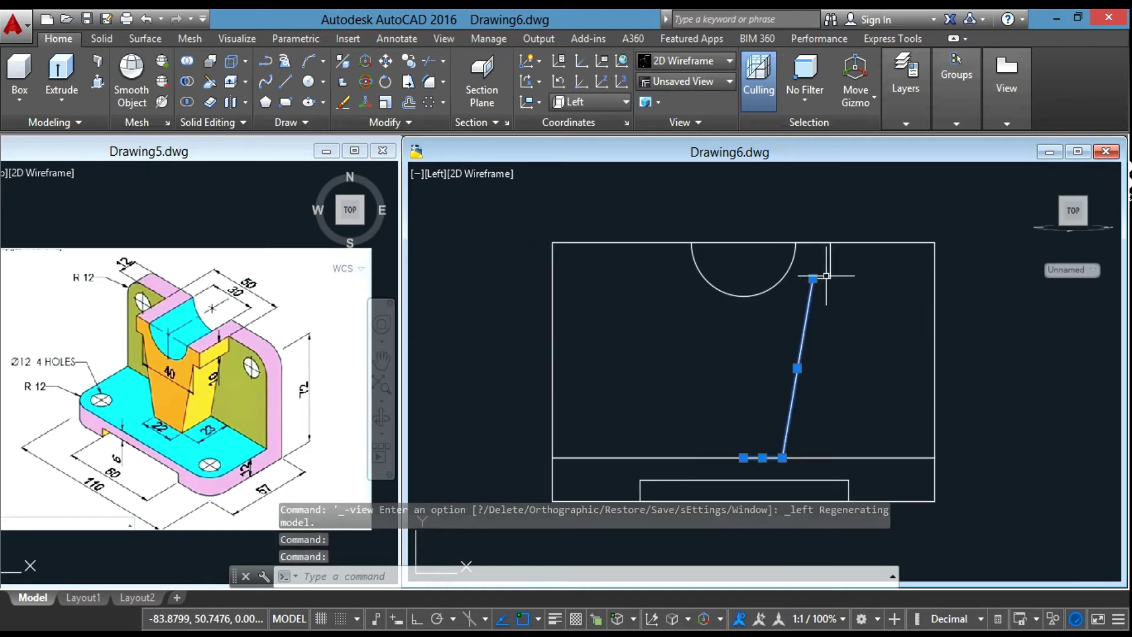
scroll(826, 271, up, 5)
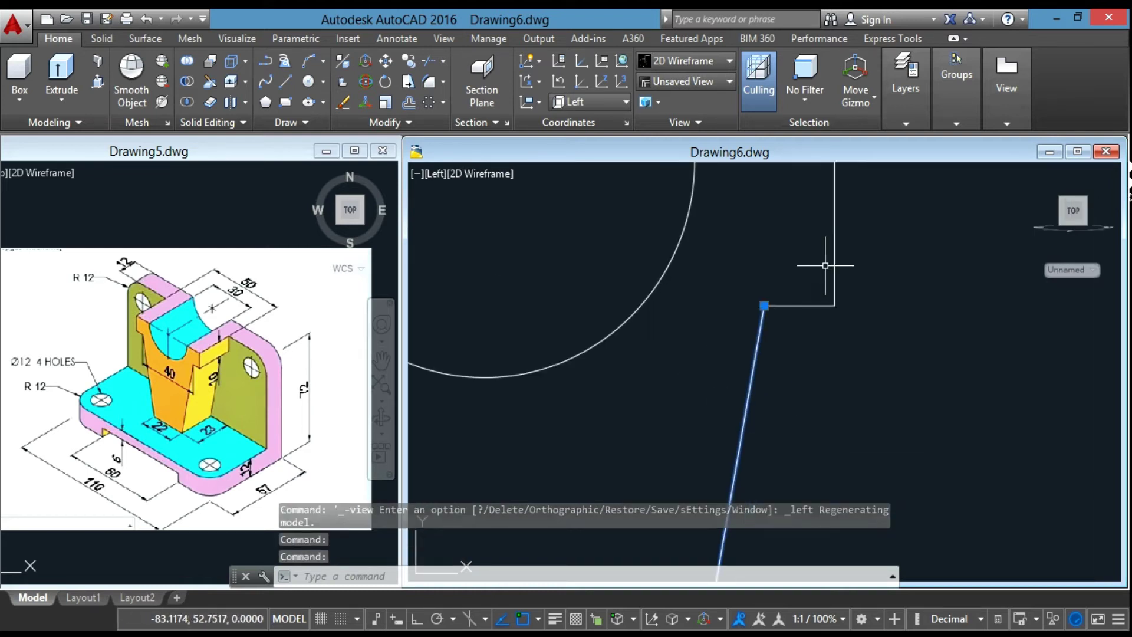
click(815, 306)
click(833, 278)
scroll(834, 283, down, 3)
click(807, 238)
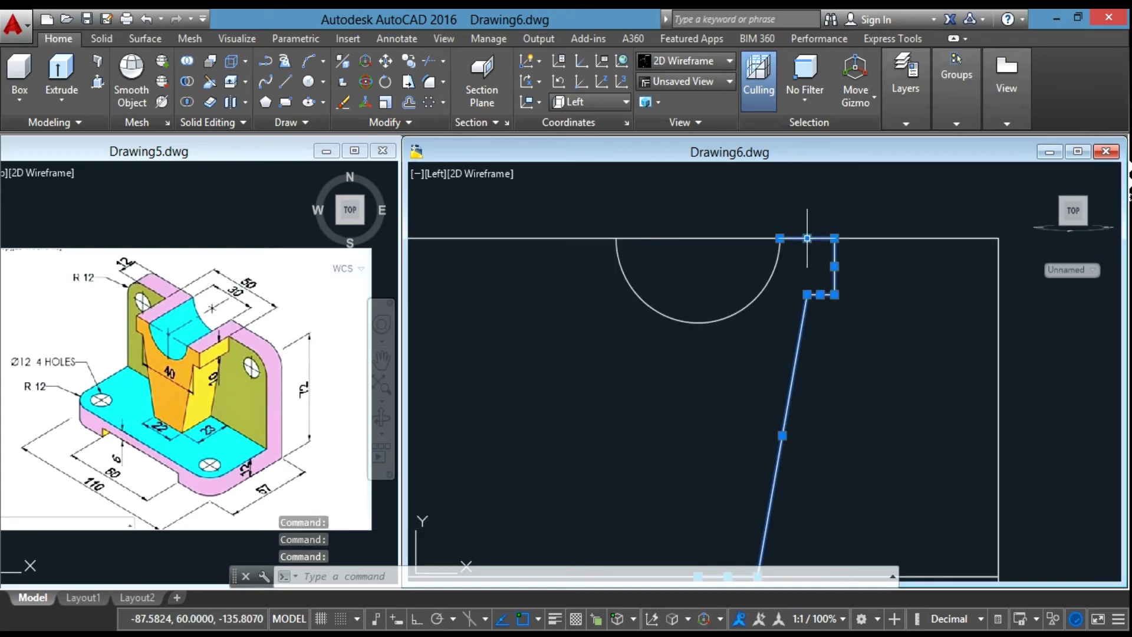
text(J)
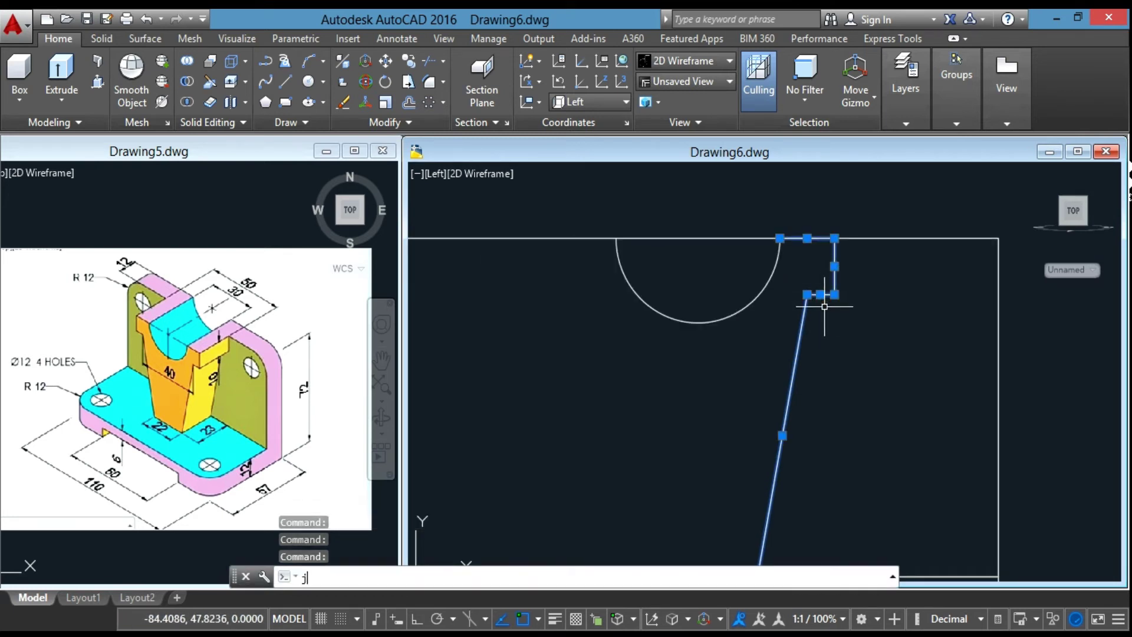
key(Return)
key(Return)
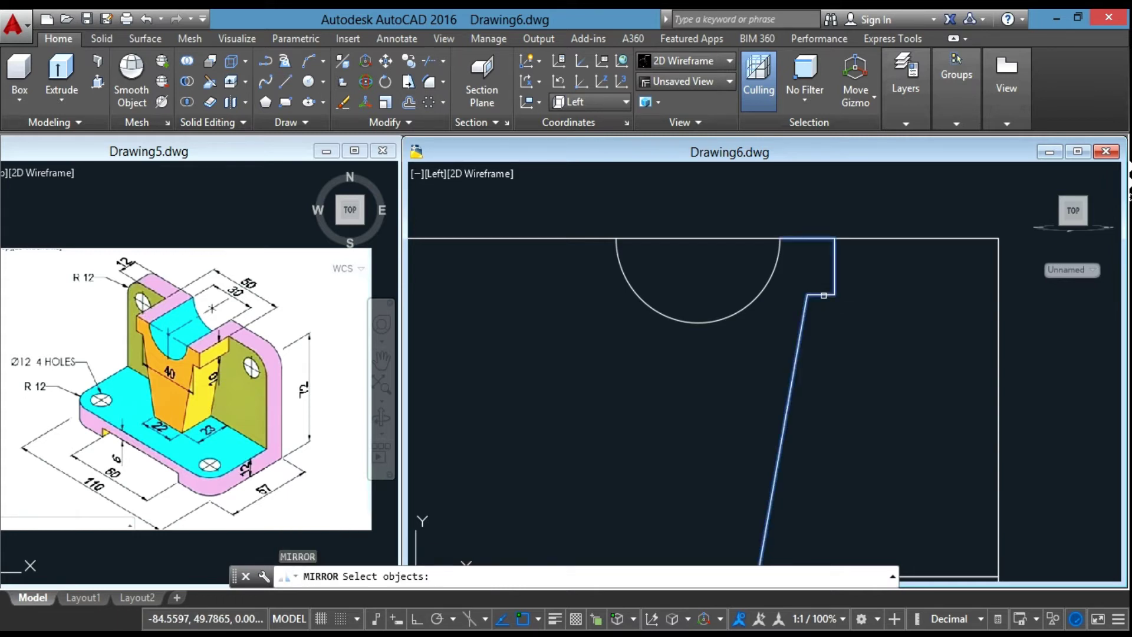
Step: Mirror the joined outline across the vertical axis through the arc's midpoint, keeping the original
click(823, 291)
key(Return)
click(681, 229)
scroll(703, 261, down, 4)
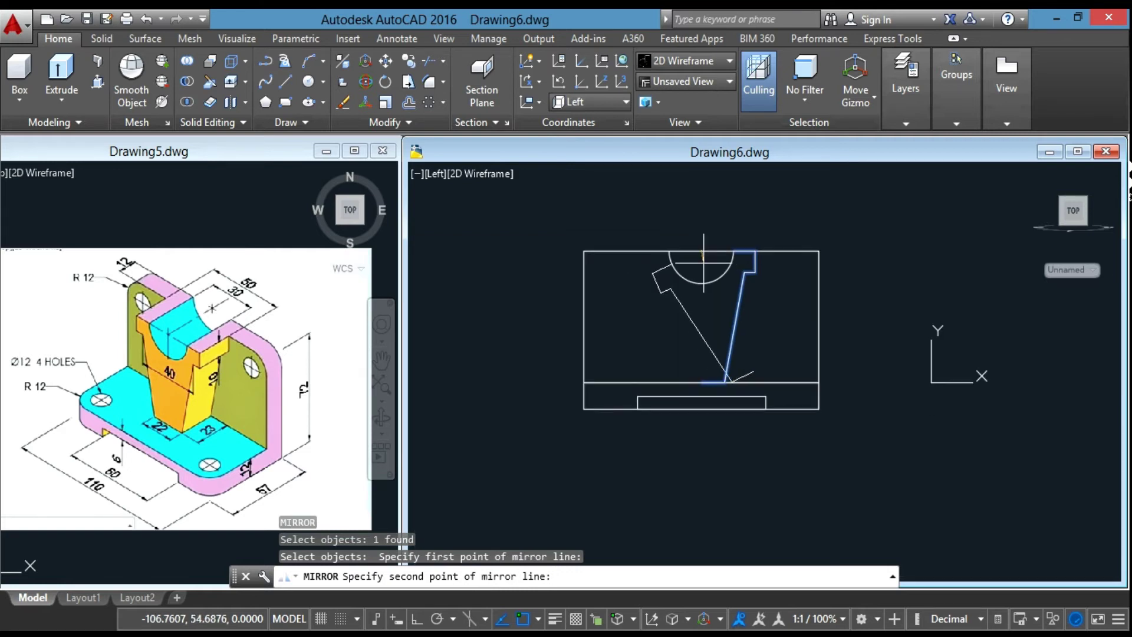
click(416, 619)
click(699, 480)
key(Return)
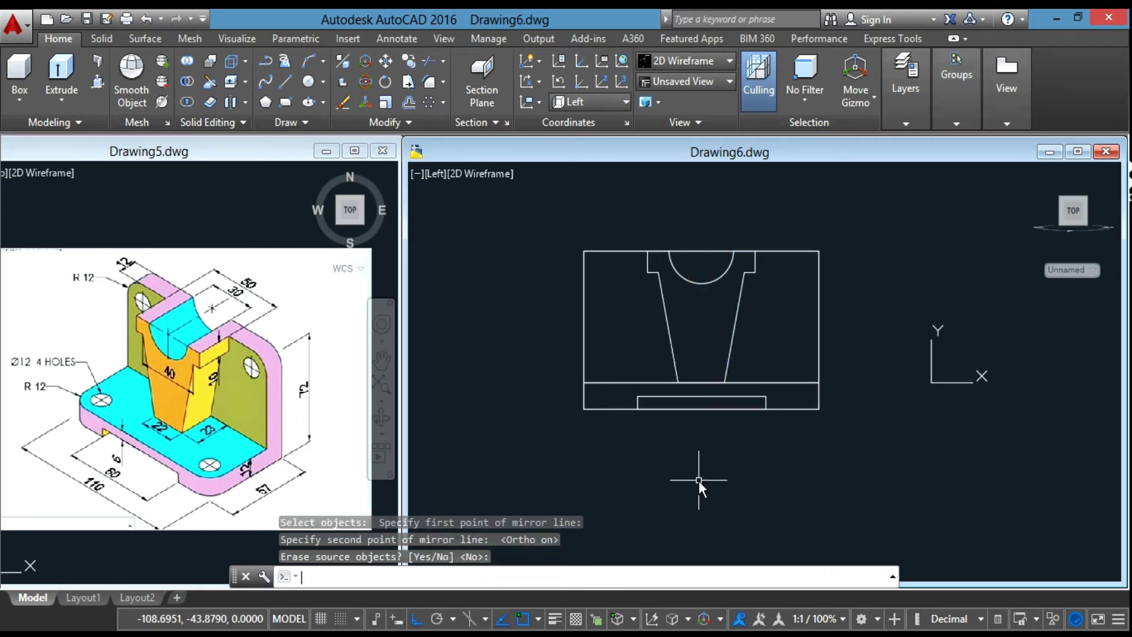
Step: Join the left and right slanted lines into one polyline and view the model isometrically
click(668, 327)
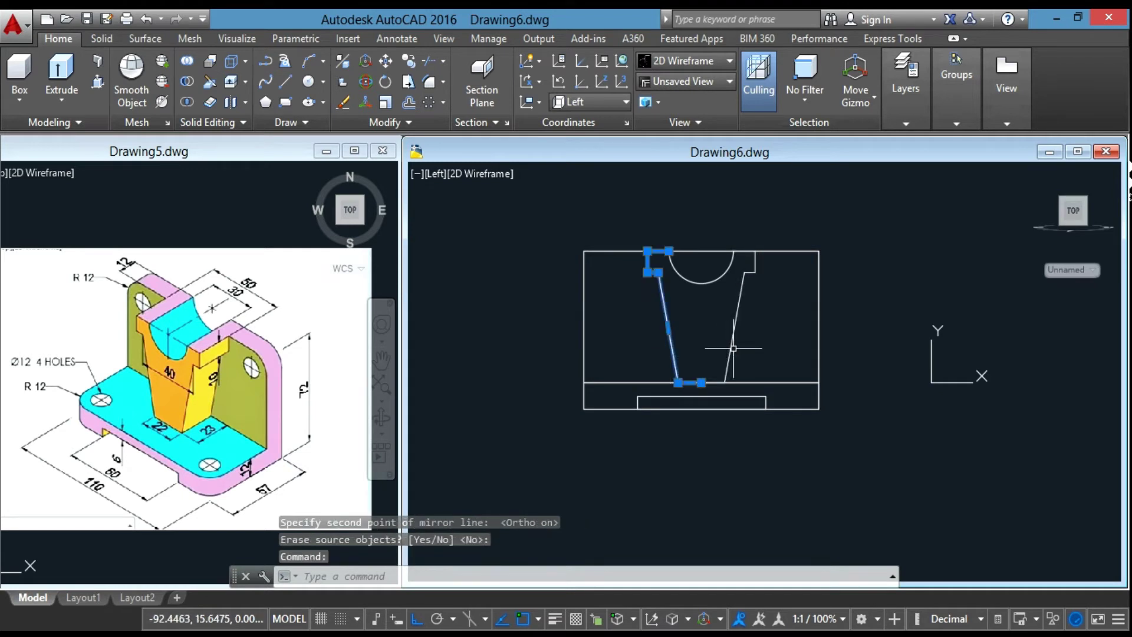
click(734, 349)
text(j)
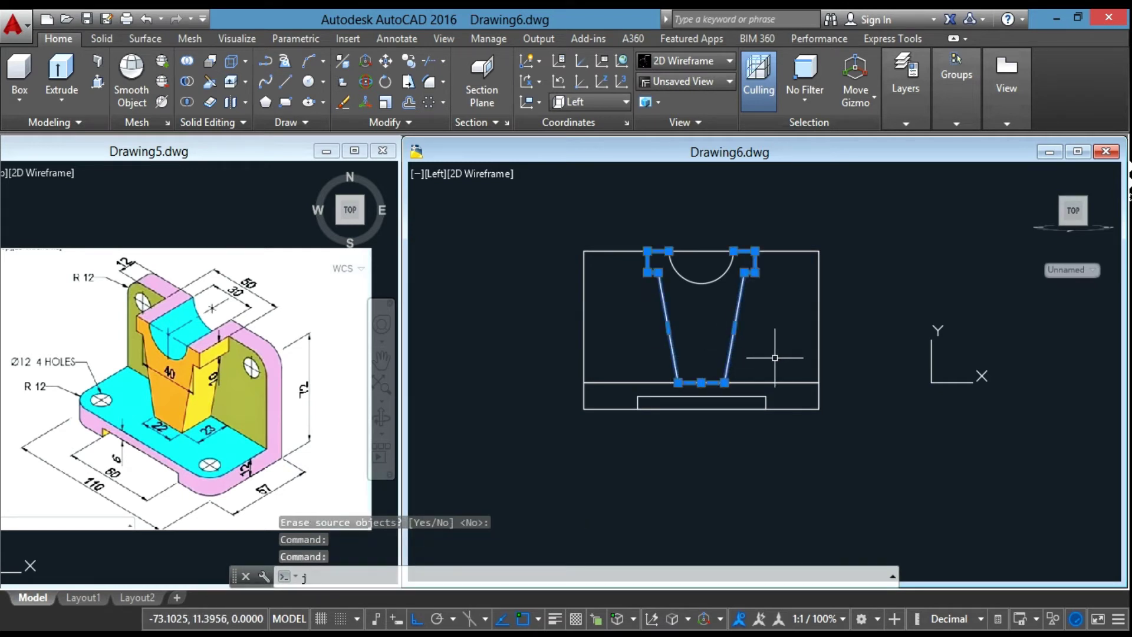
key(Return)
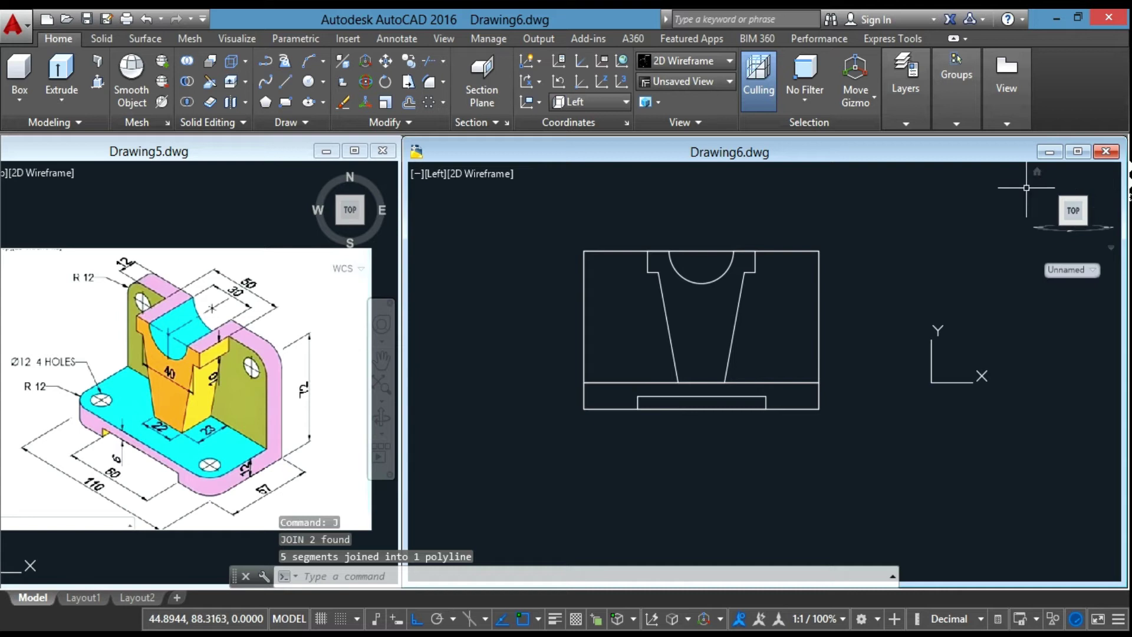
click(1036, 170)
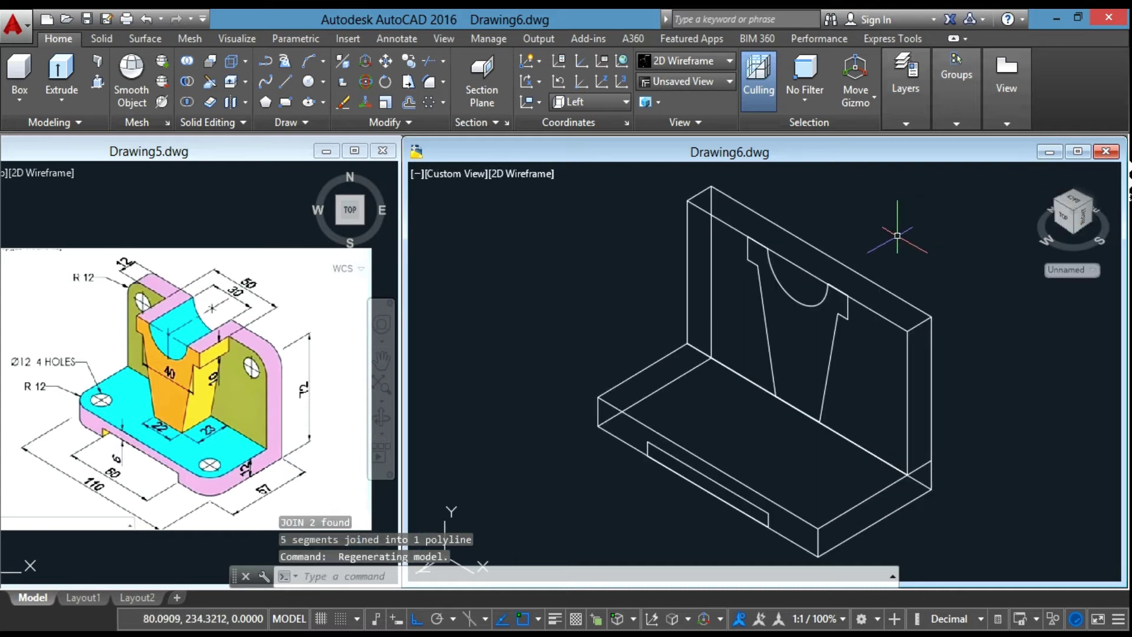
Step: Attempt a press-pull on a bounded area and undo the mistaken extrusion
click(97, 81)
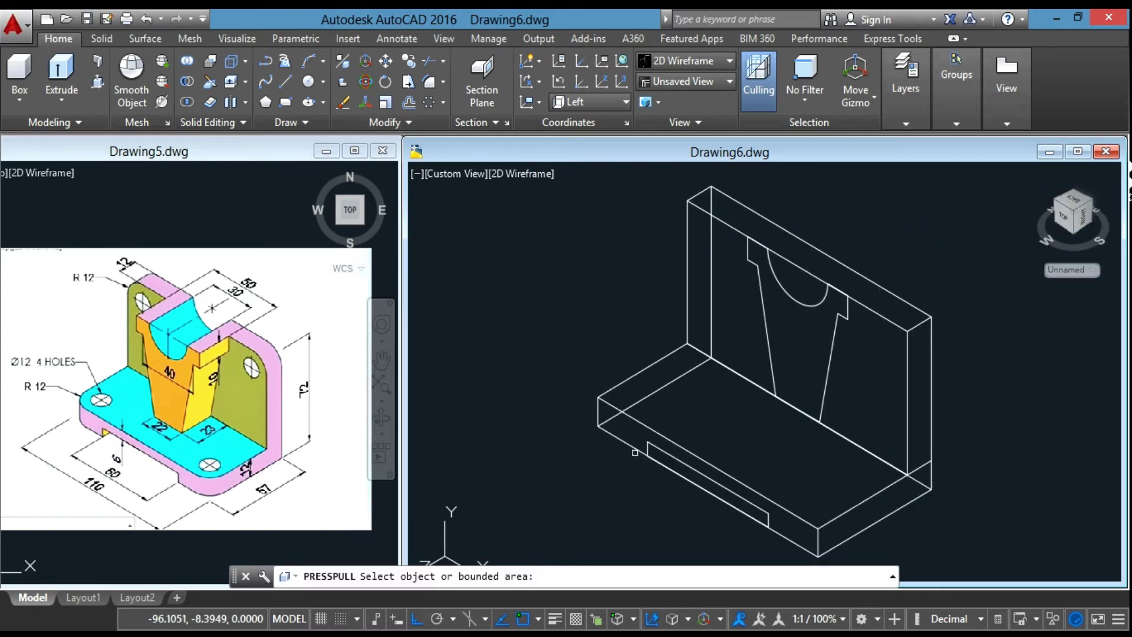
click(701, 492)
click(927, 326)
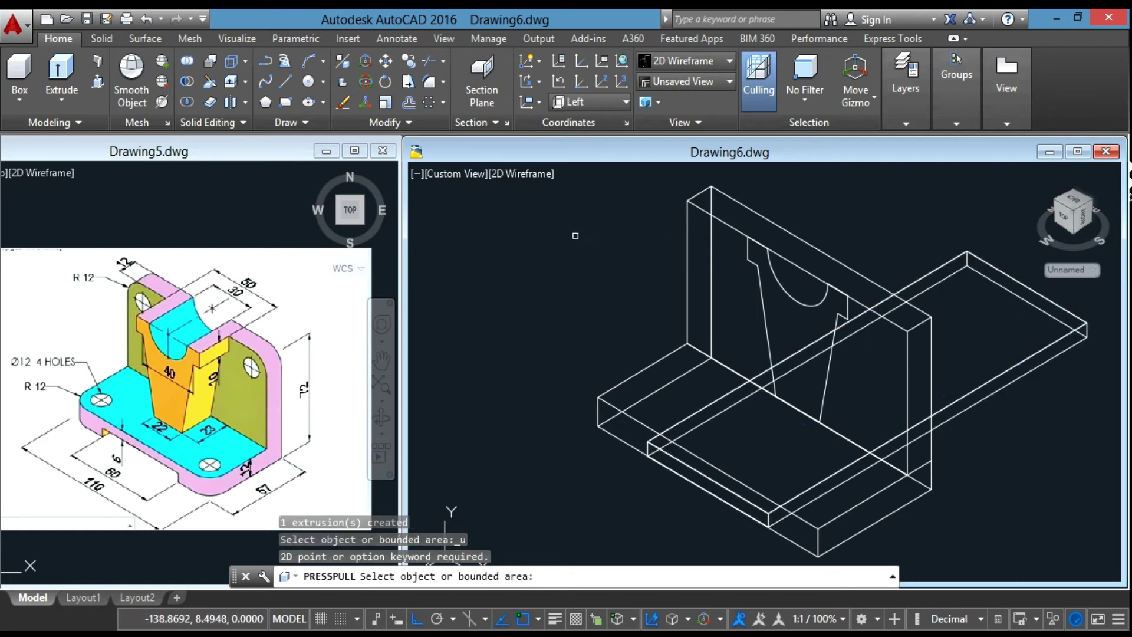
key(Escape)
key(ctrl+z)
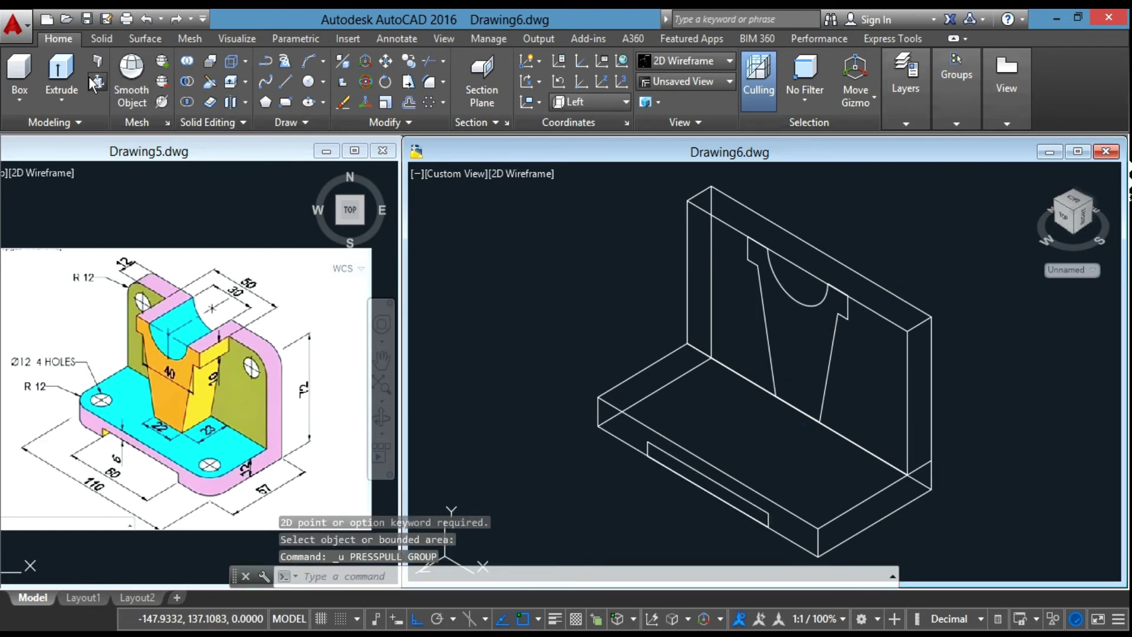
Step: Press-pull the slot area on the base and the semicircular area in the upright
click(96, 82)
click(701, 493)
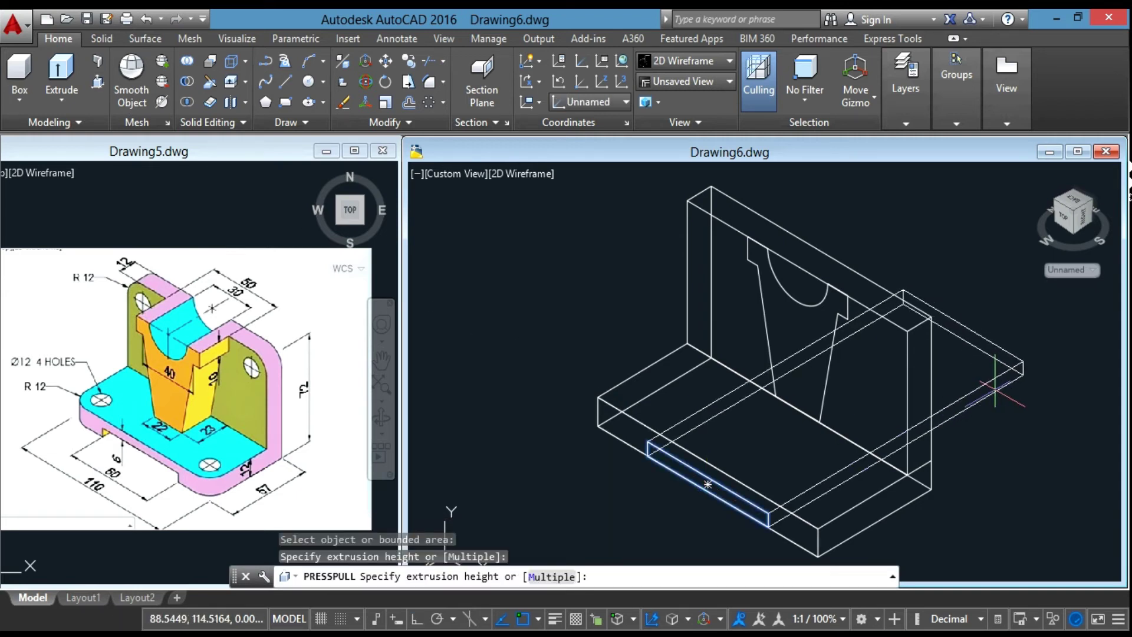
click(994, 392)
click(791, 284)
click(953, 253)
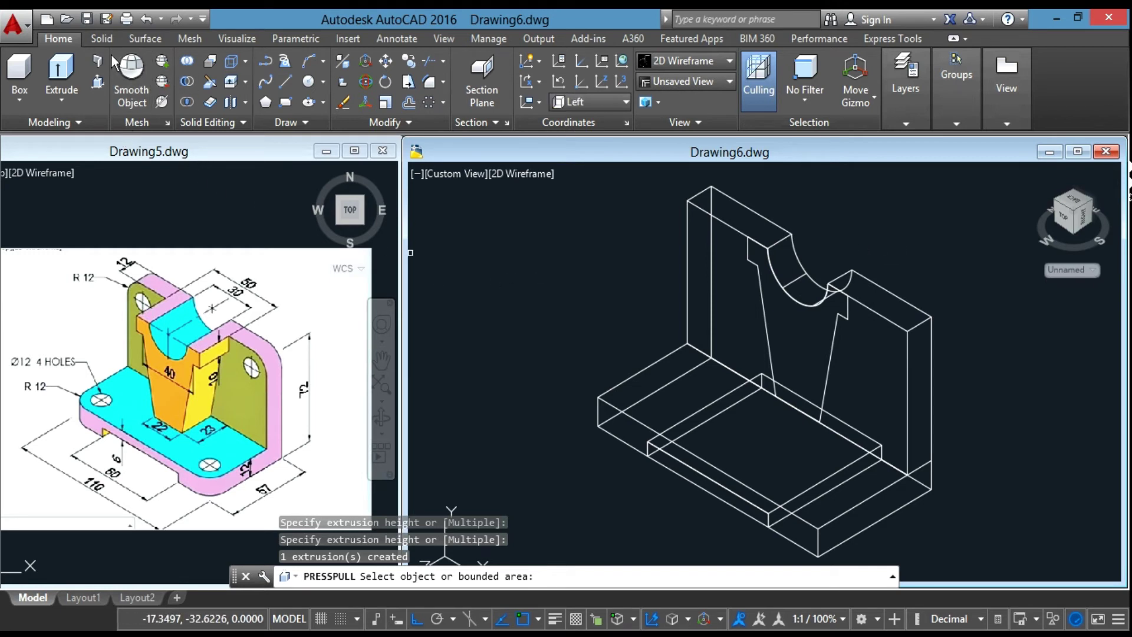
click(102, 39)
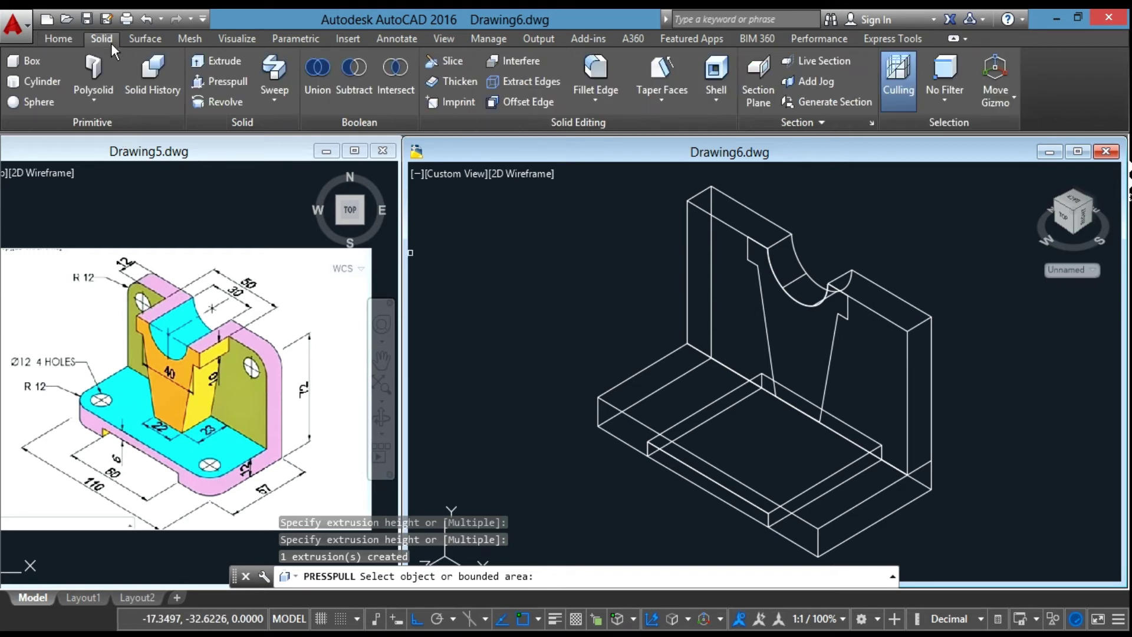
Step: Fillet four corner edges of the base and upright wall with radius 12
click(603, 110)
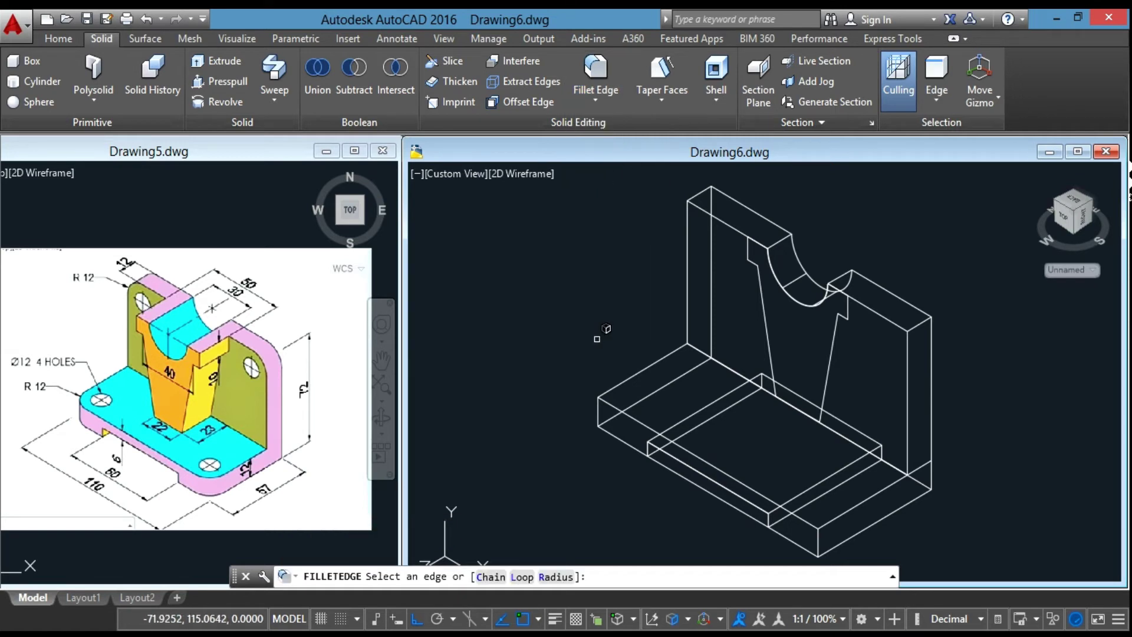
text(r)
key(Return)
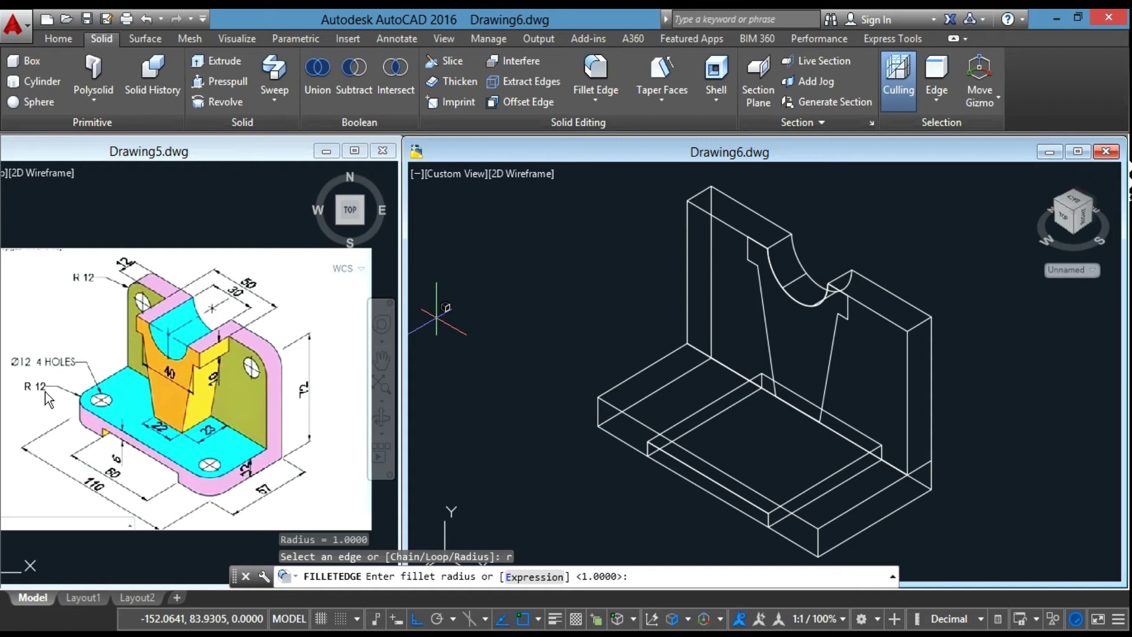
text(12)
key(Return)
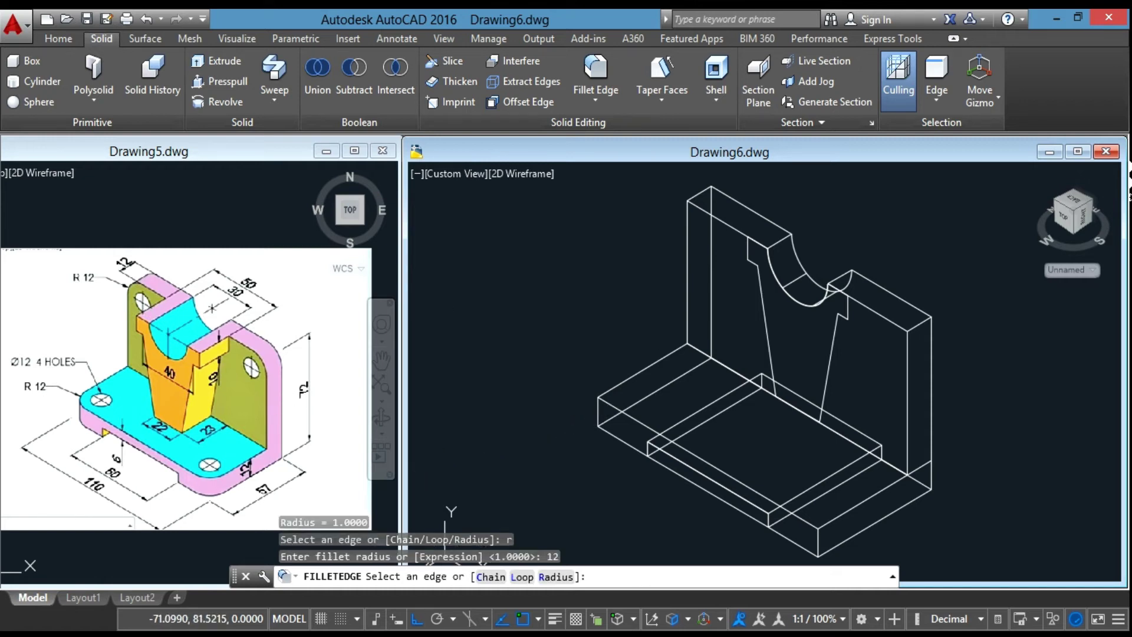
click(598, 413)
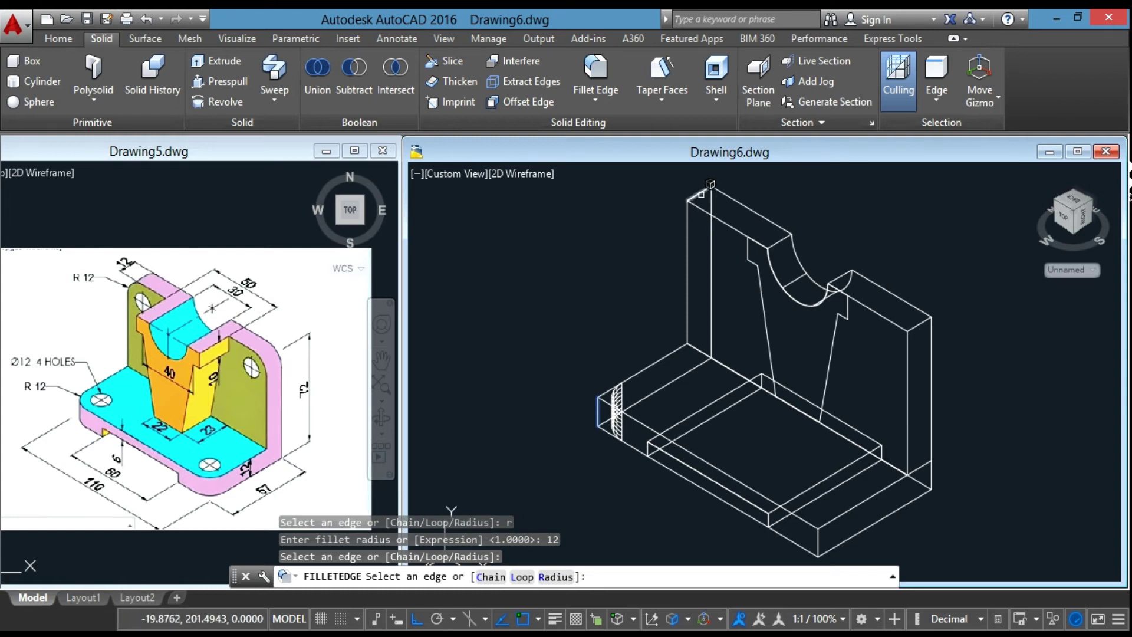
click(701, 194)
click(920, 323)
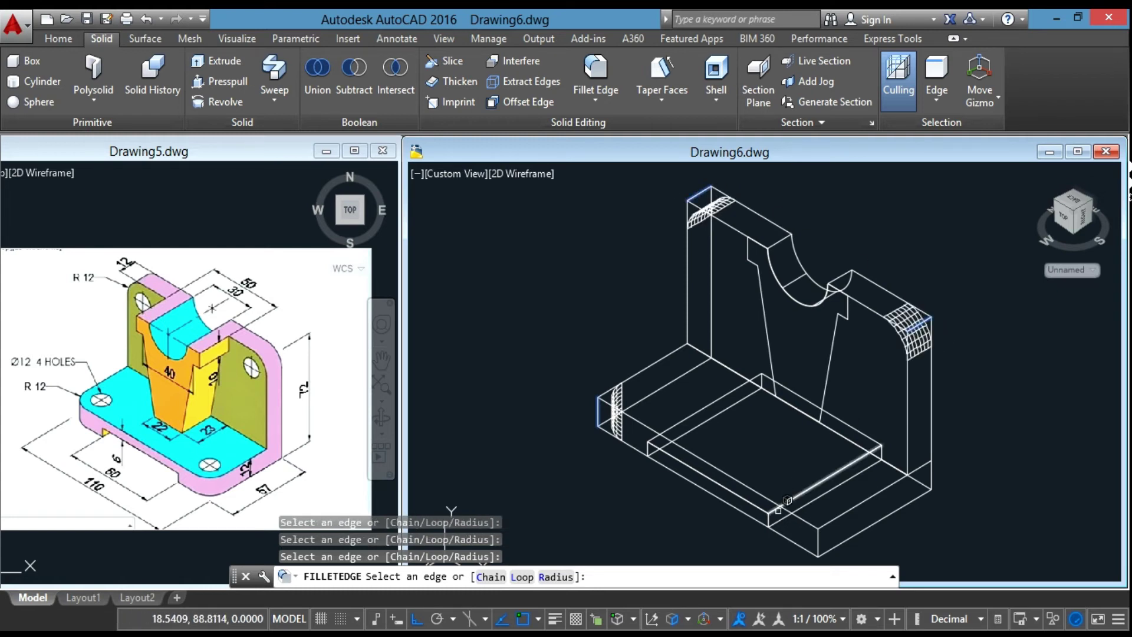
click(818, 541)
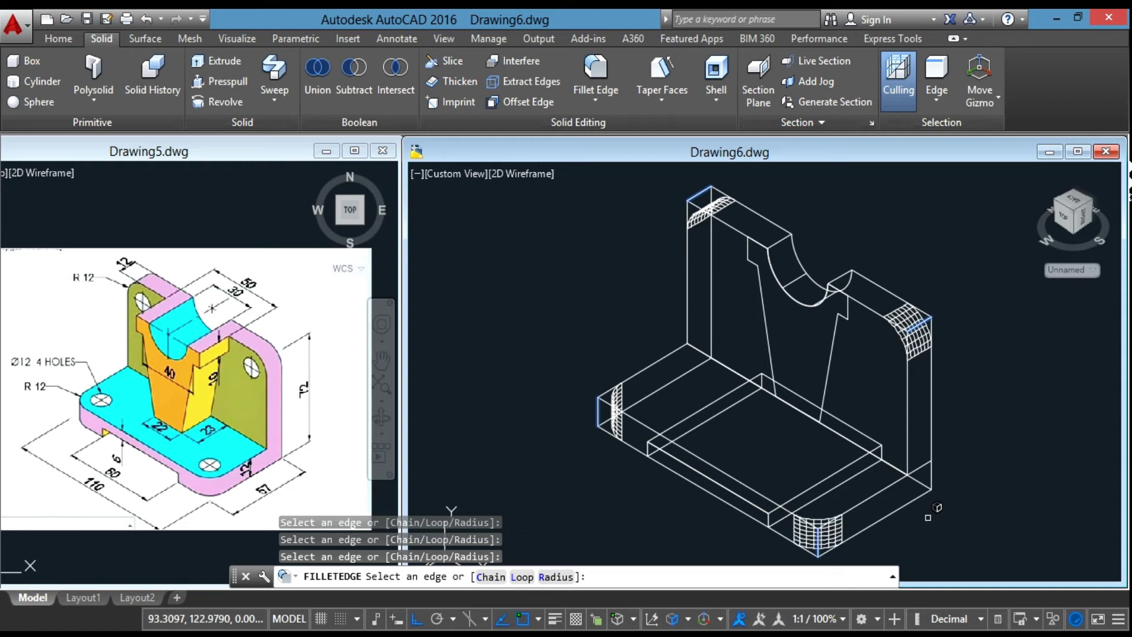
key(Return)
key(Return)
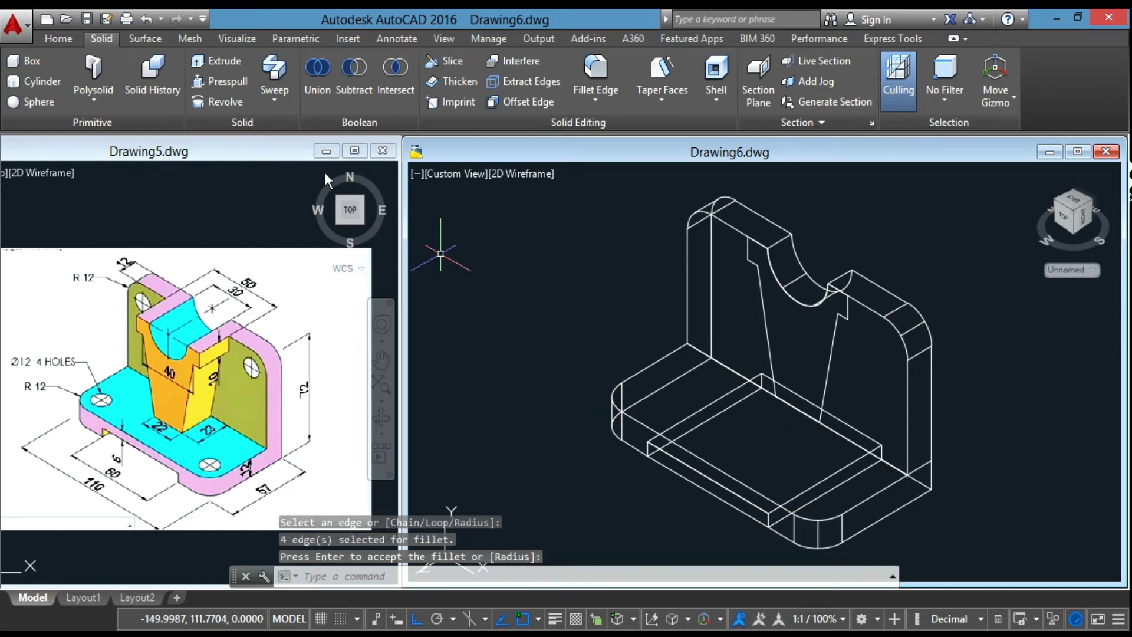
Step: Draw radius-6 circles at the upright's top-left and right rounded corners
text(c)
key(Return)
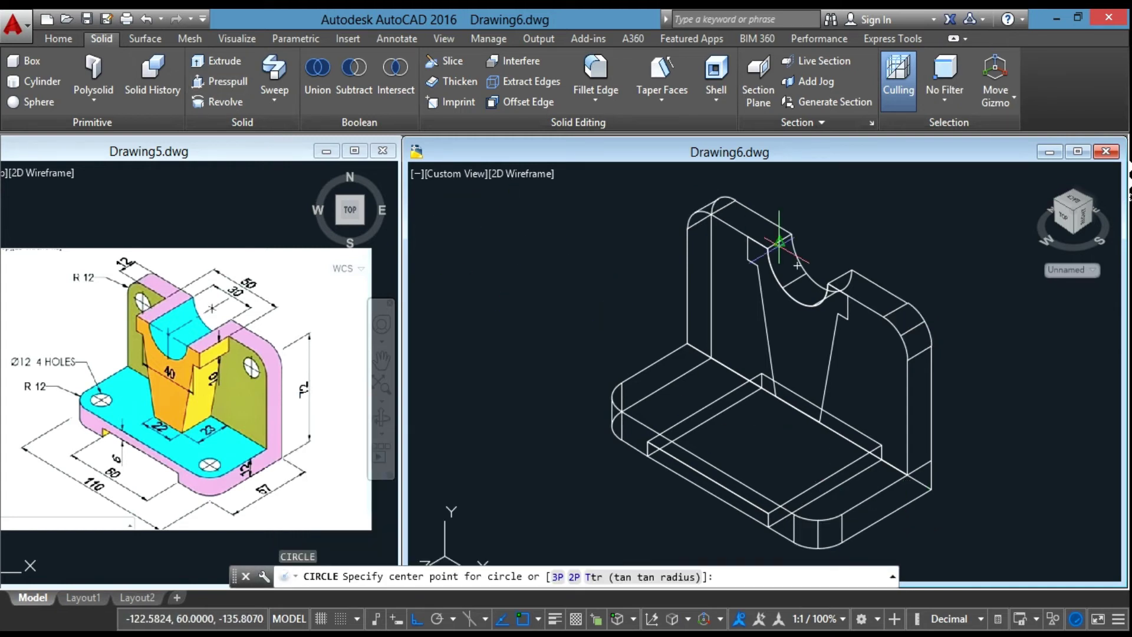
click(712, 243)
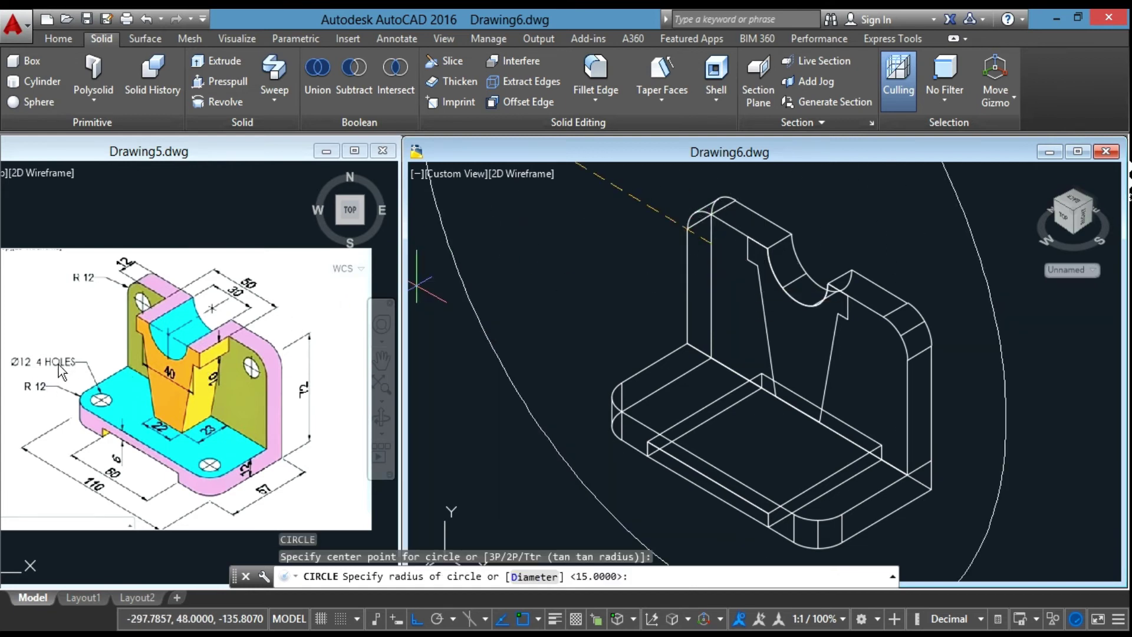
text(6)
key(Return)
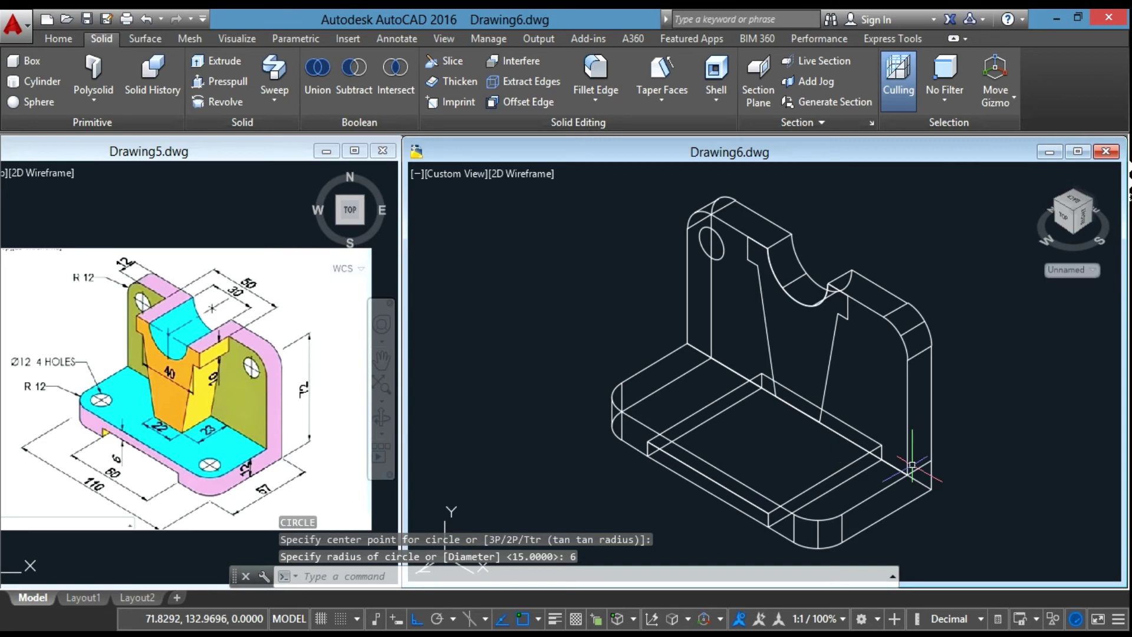
key(Return)
click(883, 345)
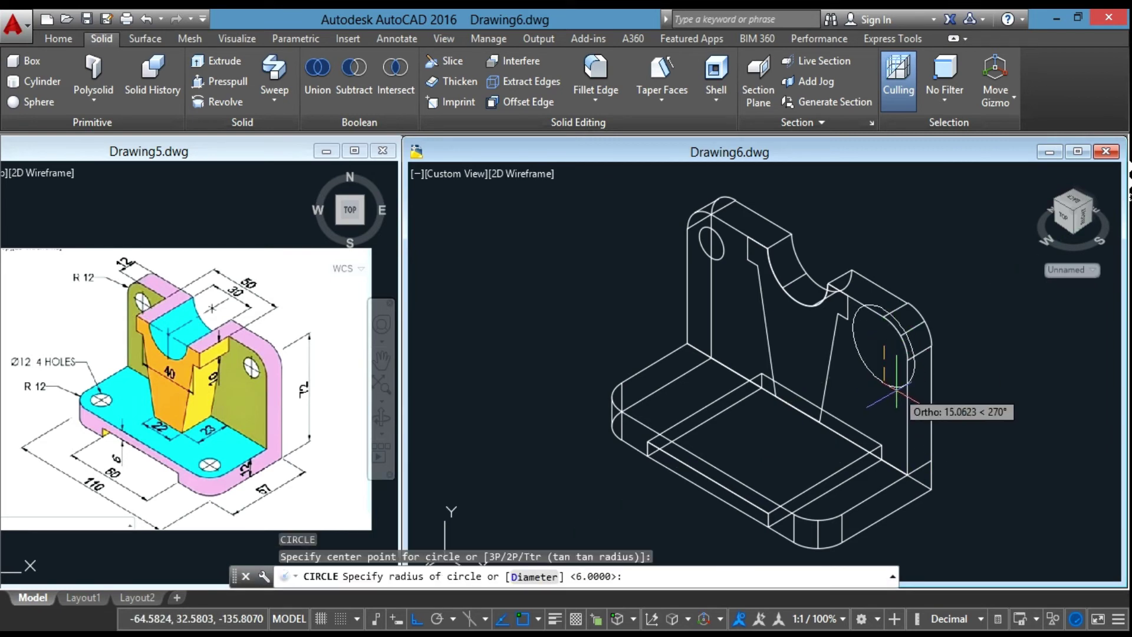
text(6)
key(Return)
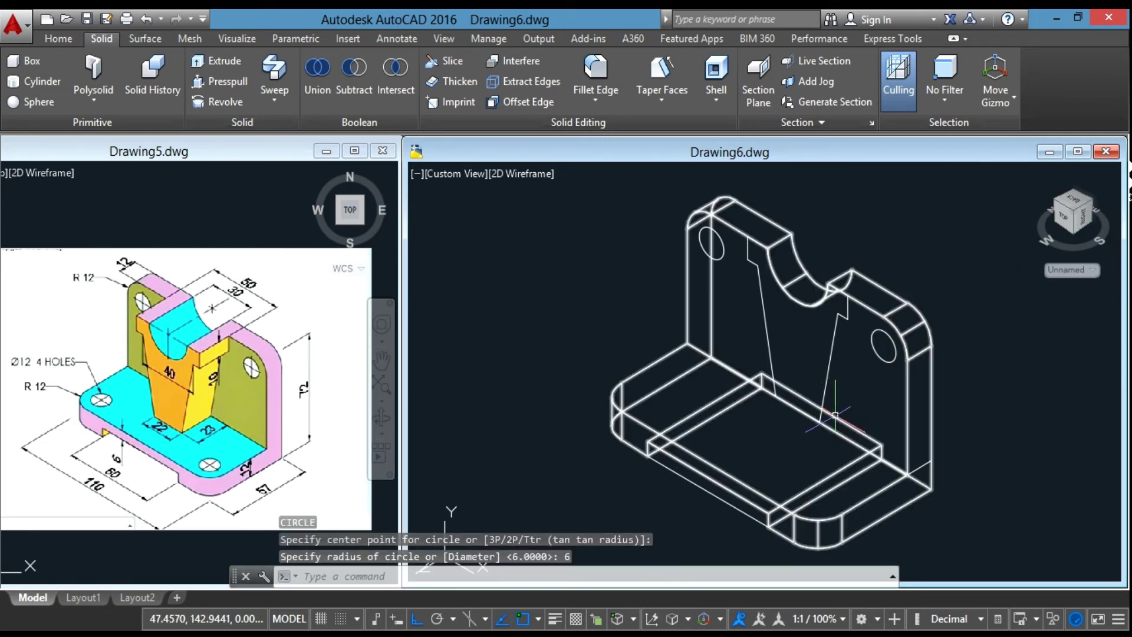
Step: Align the UCS to the bracket's base with Z pointing upward
click(62, 41)
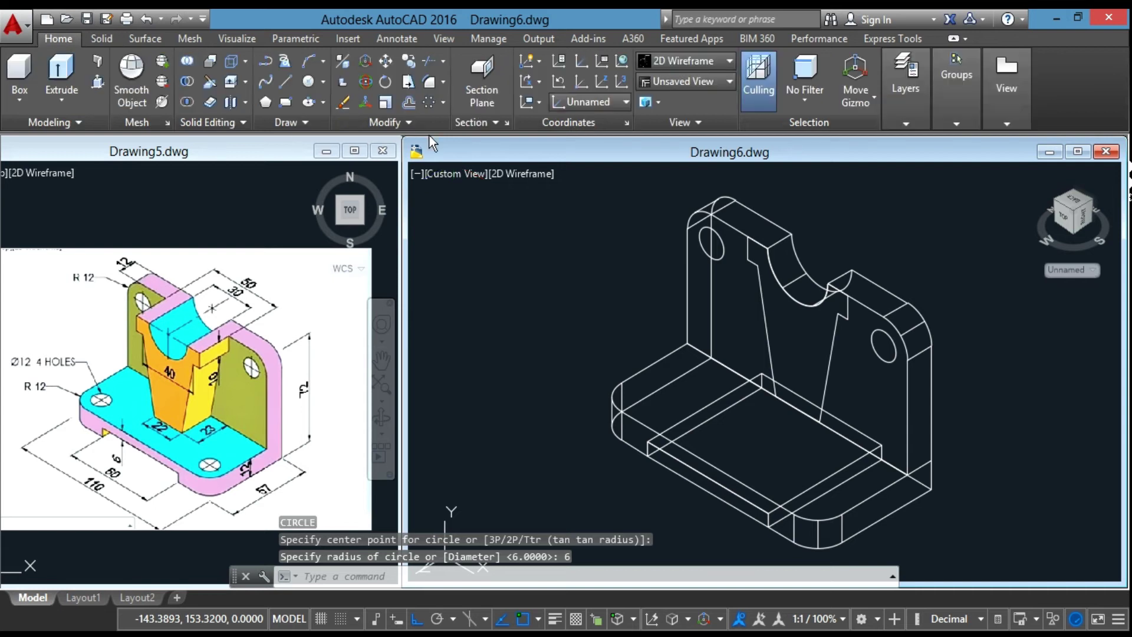
click(600, 82)
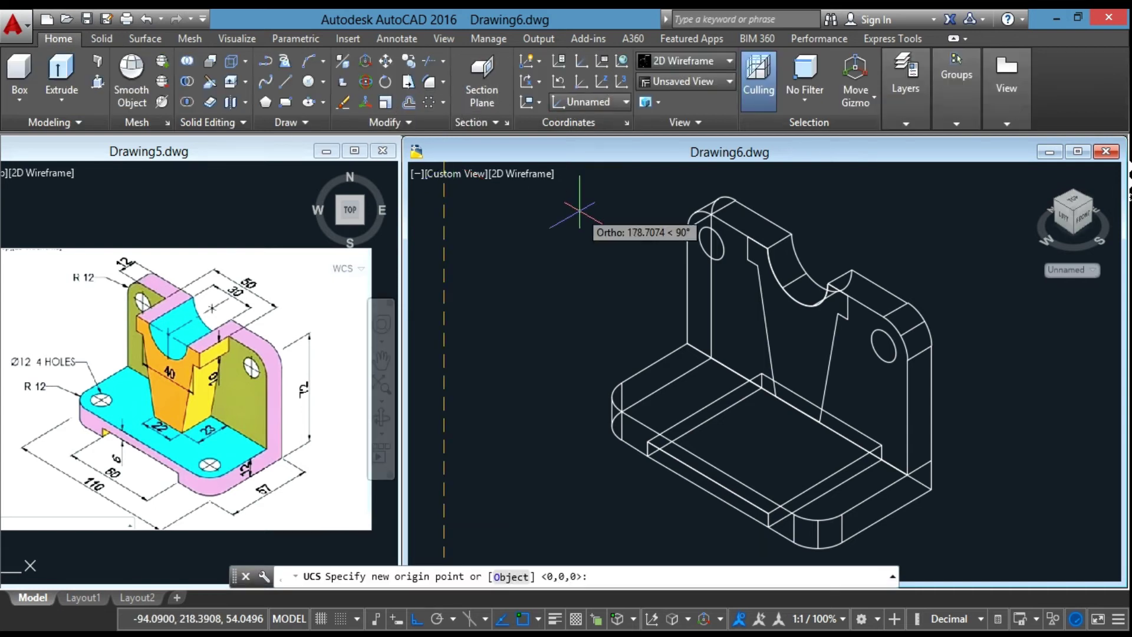
click(652, 427)
click(579, 174)
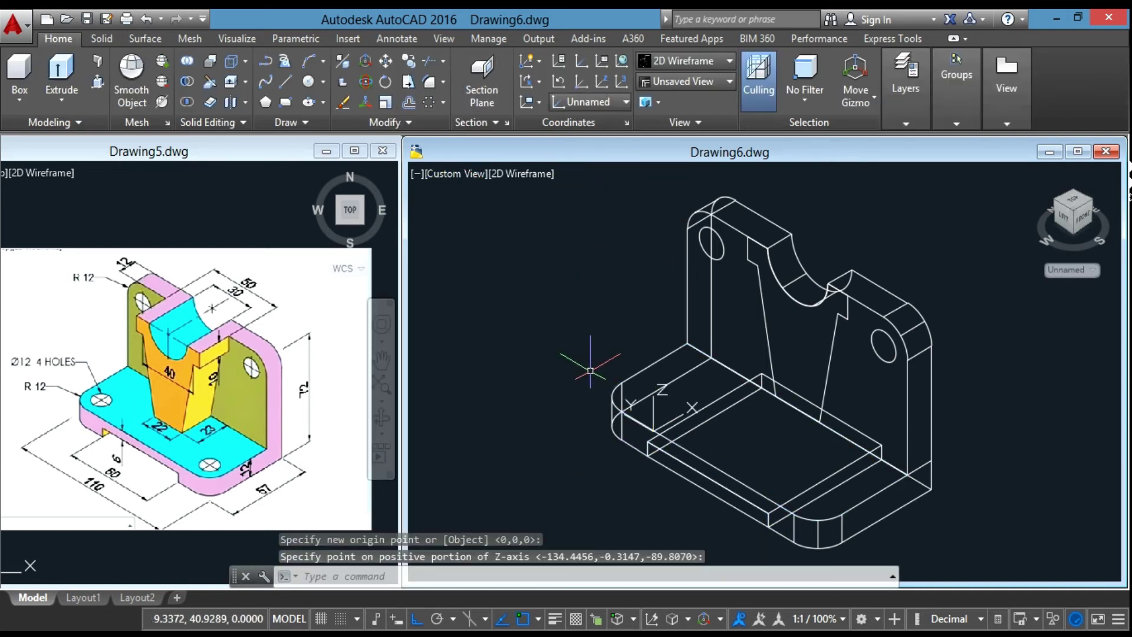
scroll(586, 361, up, 5)
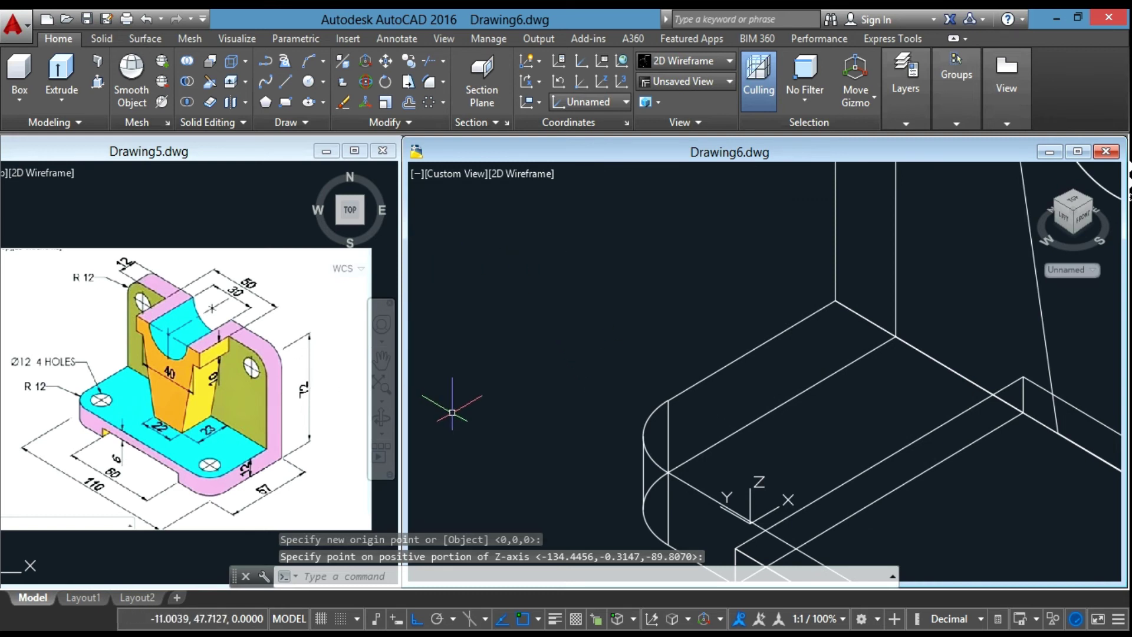
Step: Draw radius-6 hole circles at the base's two front rounded corners
text(c)
key(Return)
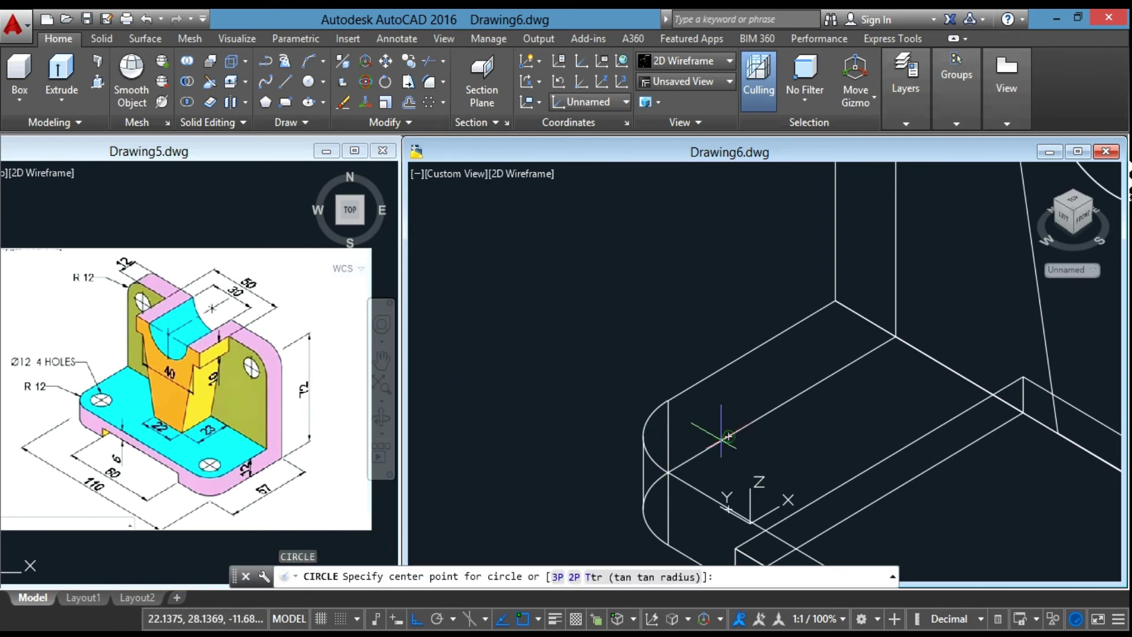
click(729, 436)
text(6)
key(Return)
scroll(808, 500, down, 3)
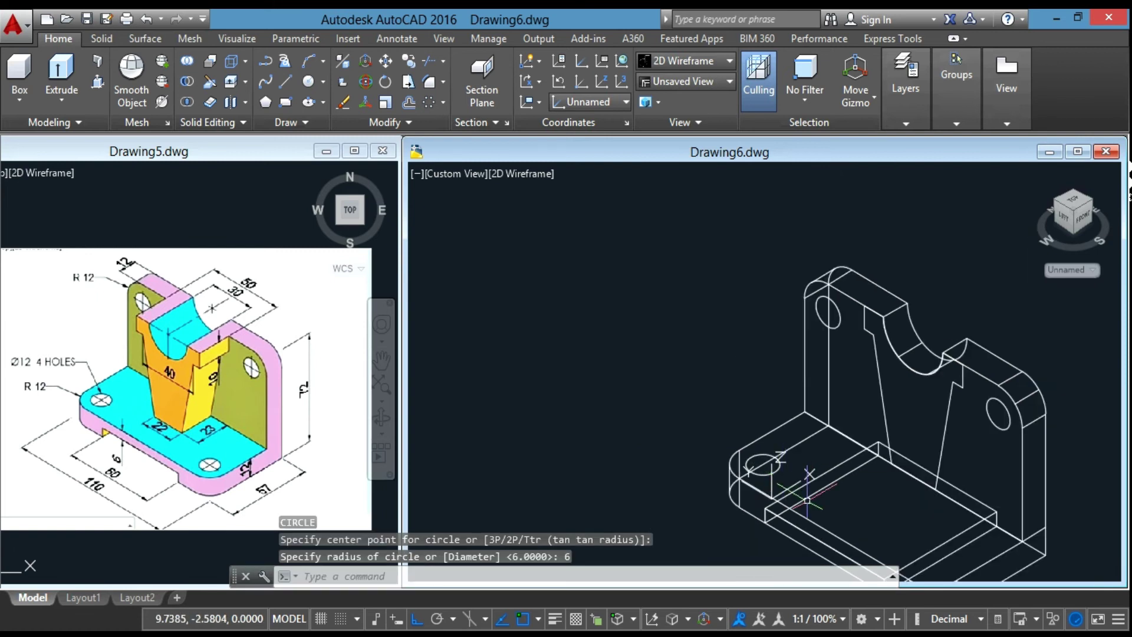
scroll(746, 471, down, 3)
scroll(840, 502, up, 3)
key(Return)
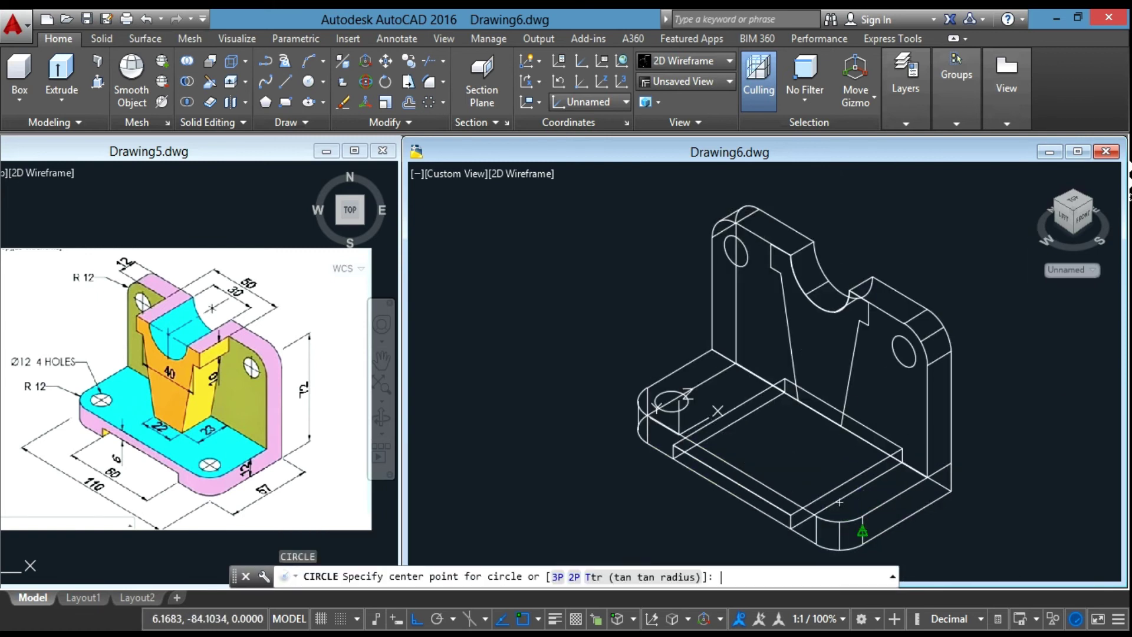
scroll(839, 502, up, 2)
scroll(843, 502, up, 2)
scroll(839, 520, down, 3)
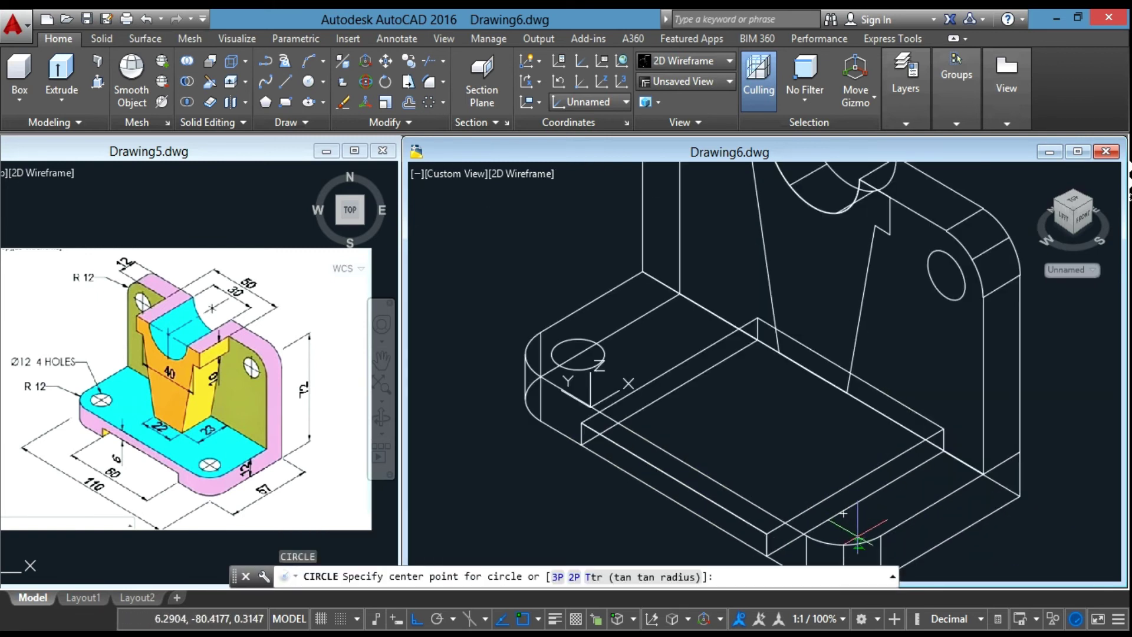
click(843, 513)
text(6)
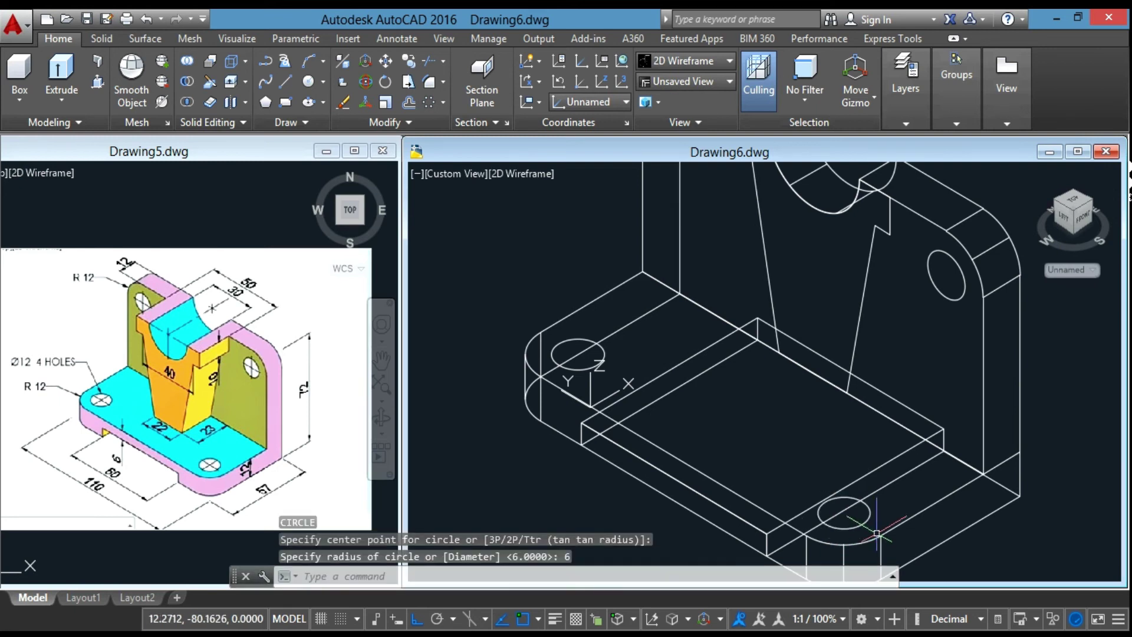
key(Return)
scroll(880, 535, down, 4)
click(100, 87)
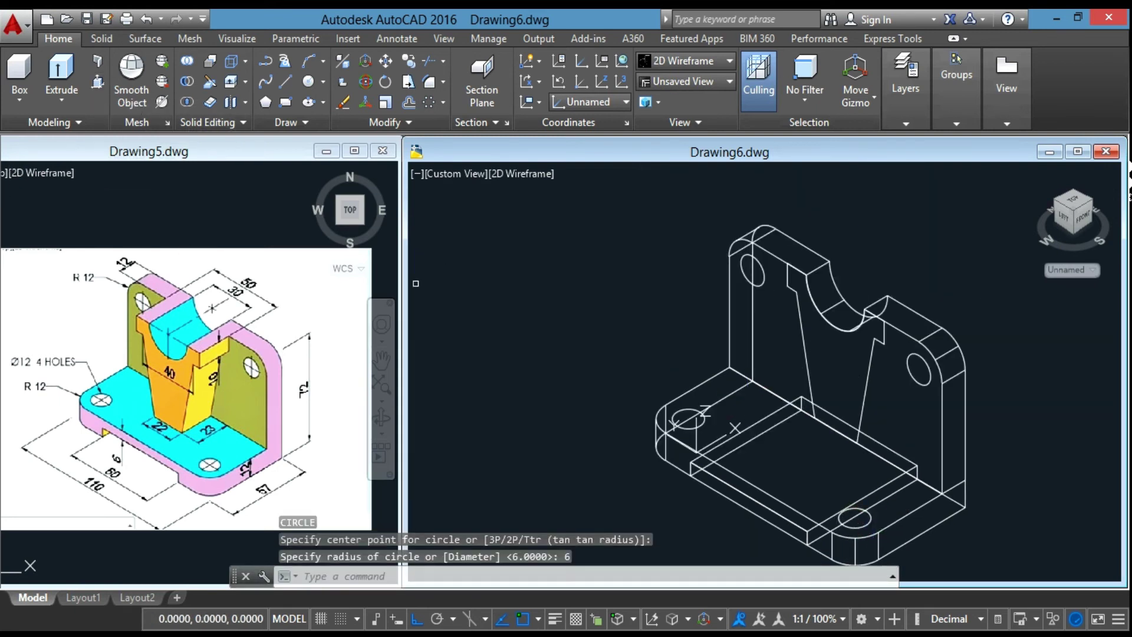
Step: Press-pull the two base hole circles downward into cylinders
click(689, 430)
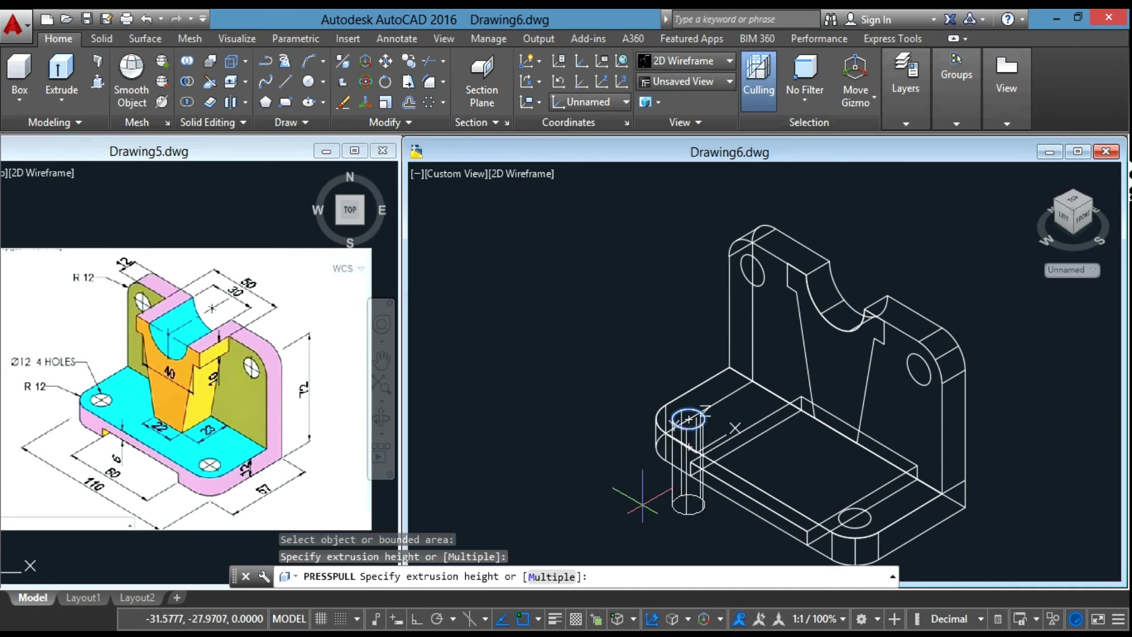
click(552, 575)
click(855, 528)
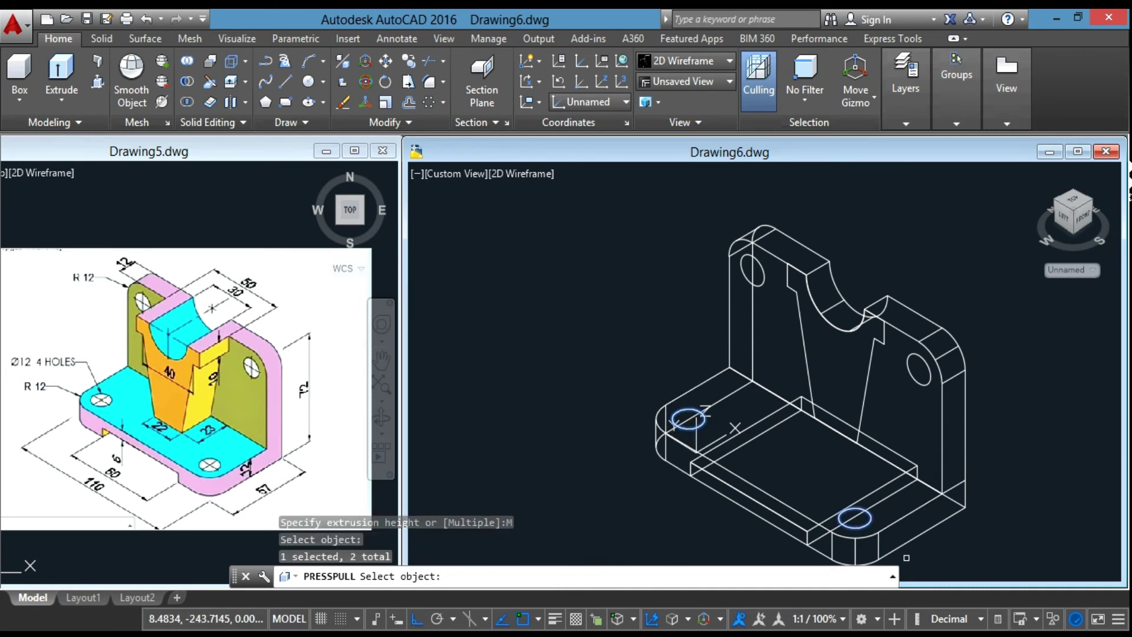
scroll(912, 564, down, 4)
key(Return)
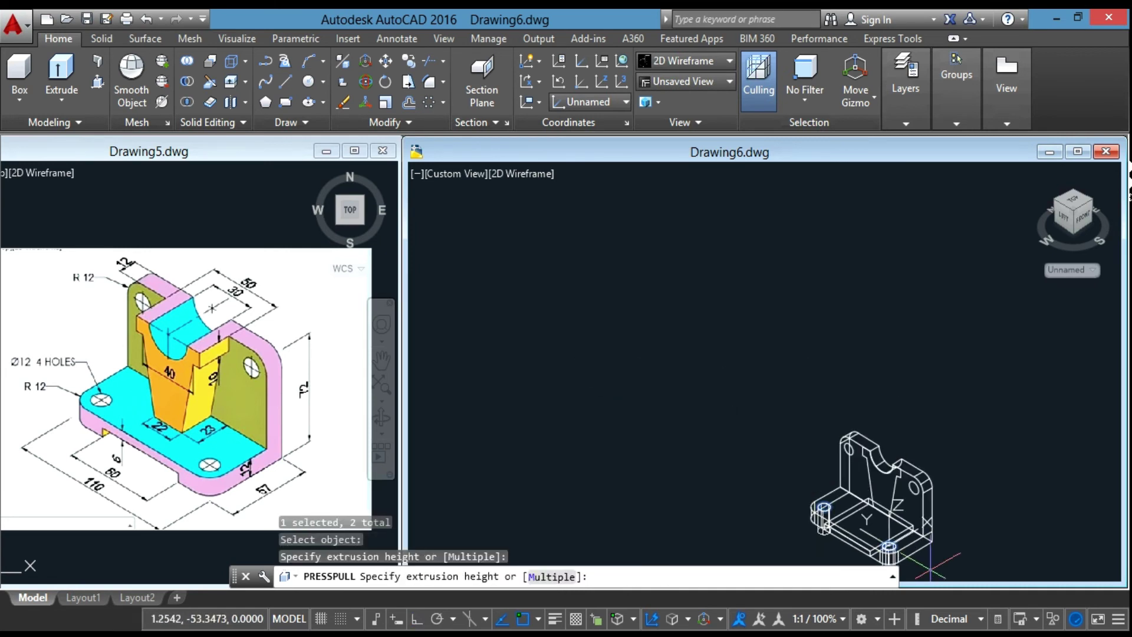
scroll(766, 401, down, 2)
click(778, 359)
scroll(779, 358, up, 3)
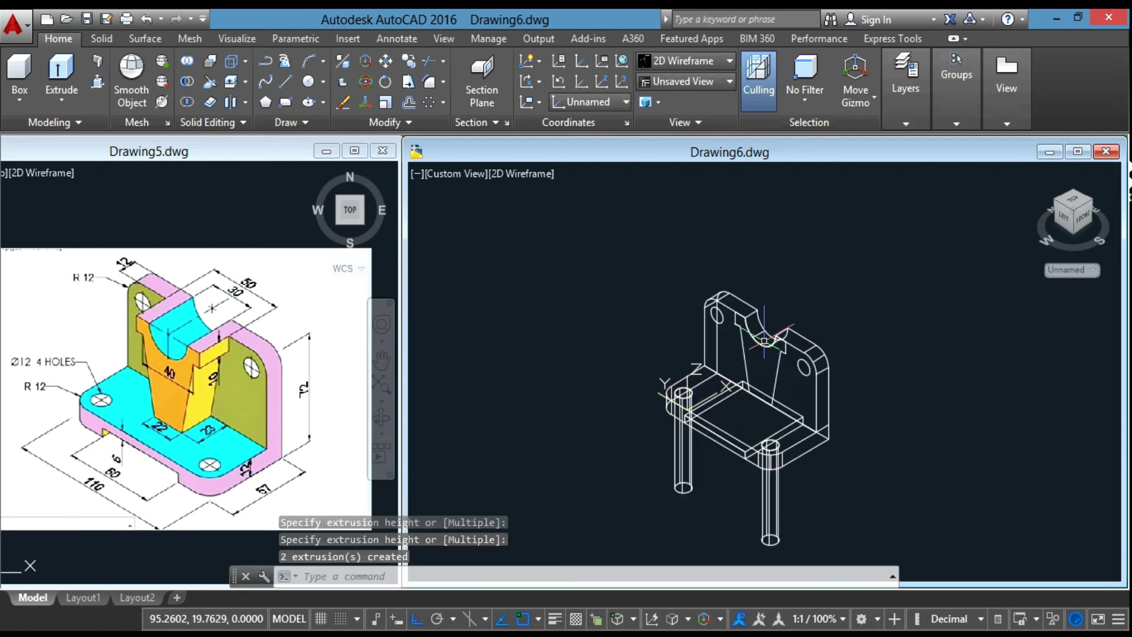
Step: Press-pull the upright's two hole circles into cylinders through the wall
key(Return)
click(804, 368)
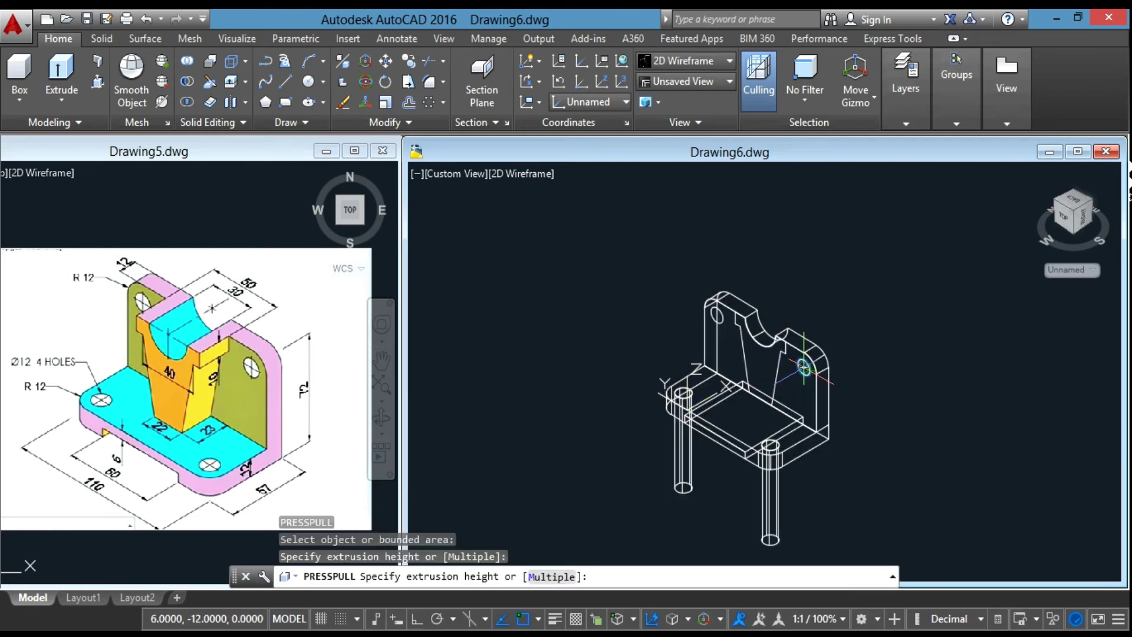
click(552, 576)
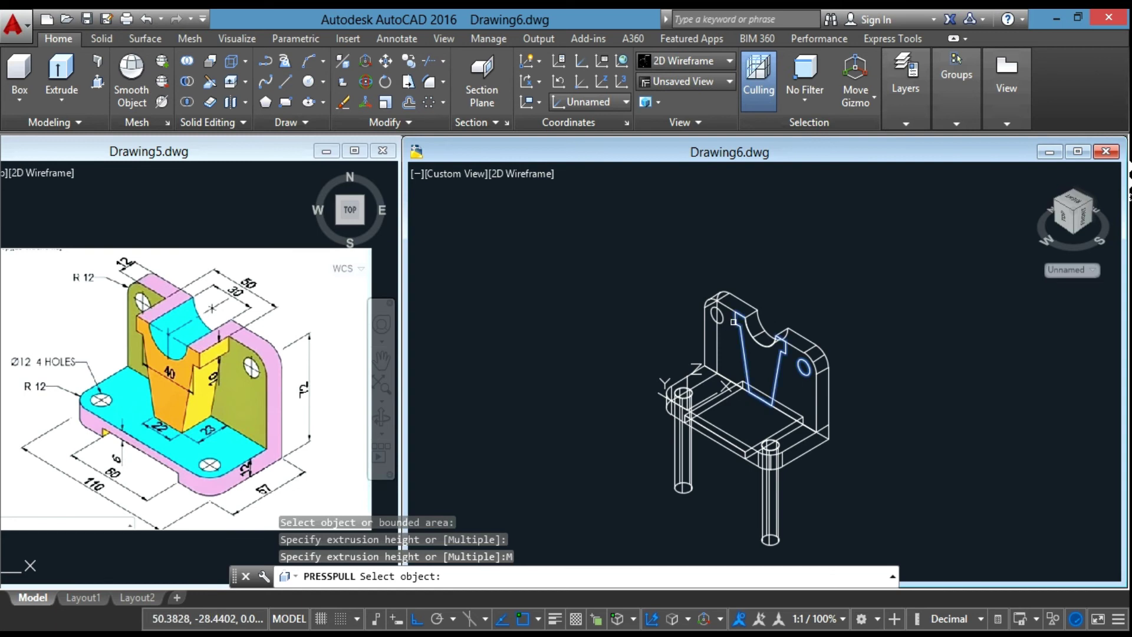
click(723, 321)
key(Return)
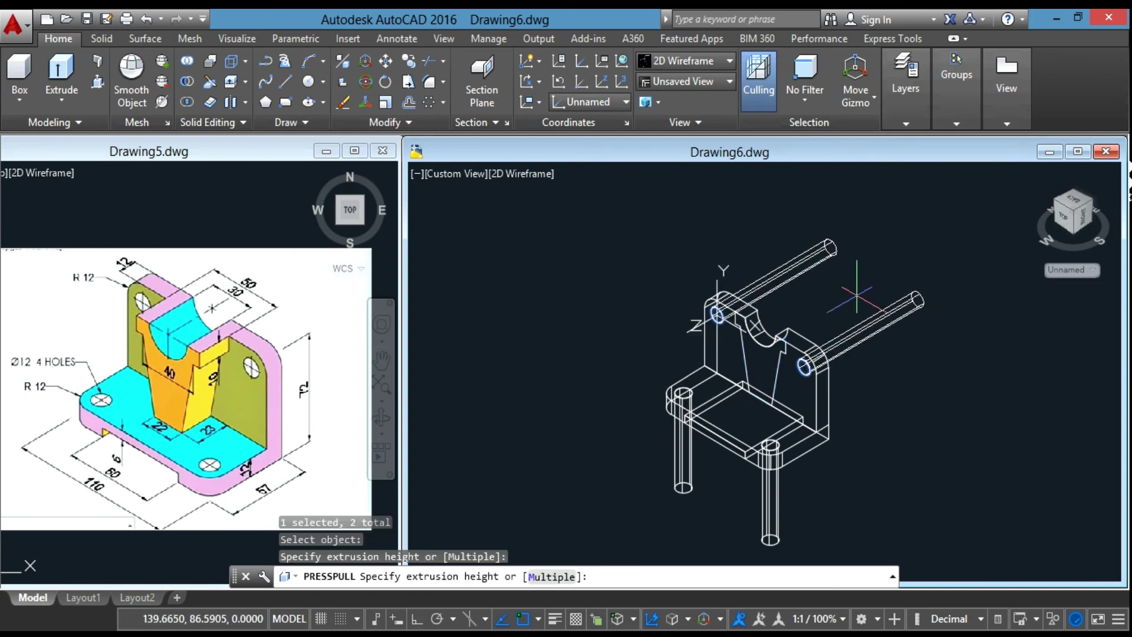
click(800, 296)
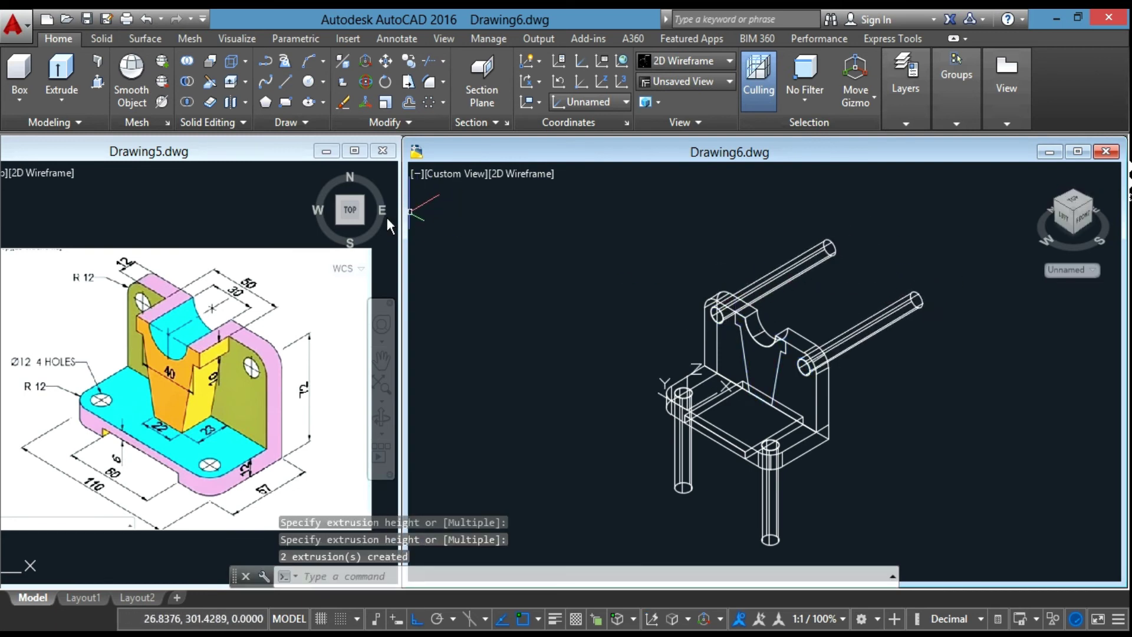
Step: Switch to Realistic shading and subtract the four cylinders from the bracket
click(527, 174)
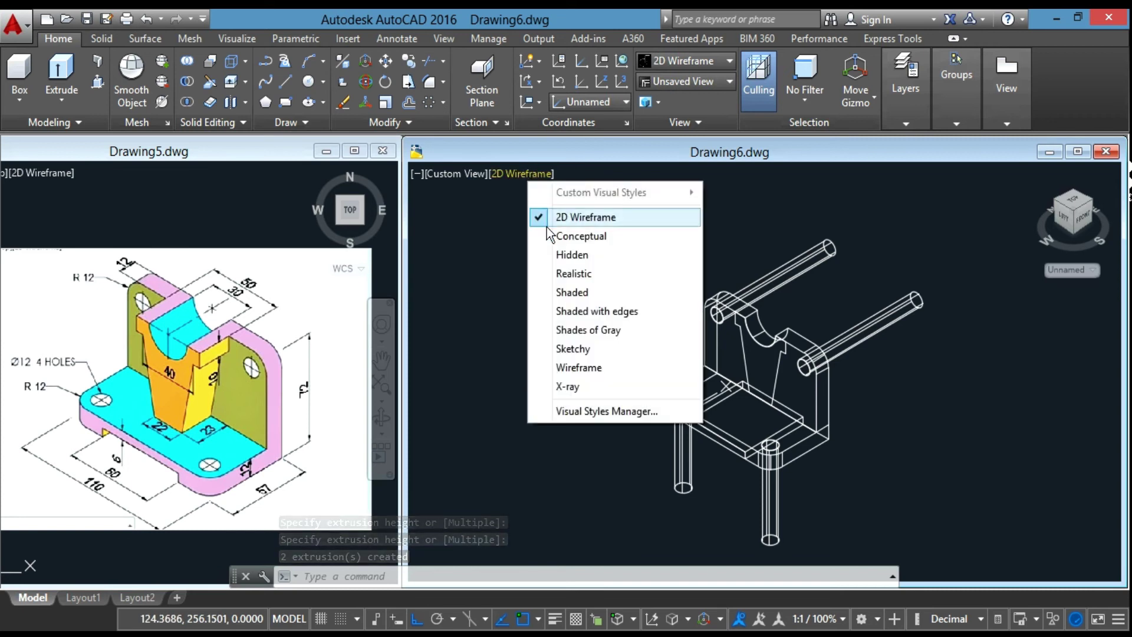
click(566, 273)
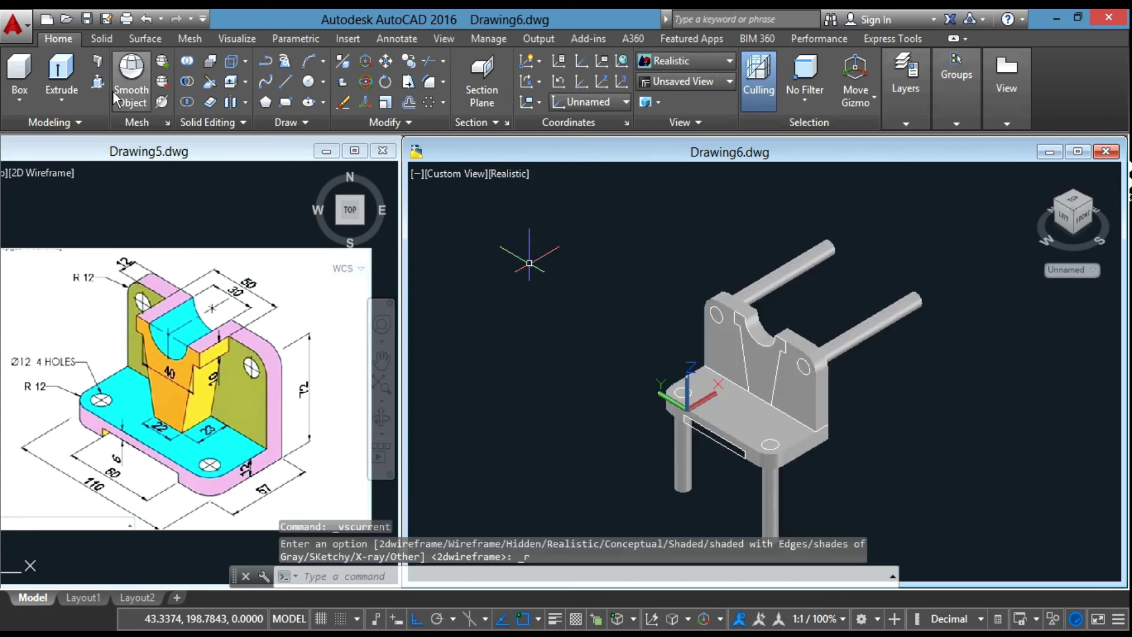
click(182, 86)
click(744, 417)
key(Return)
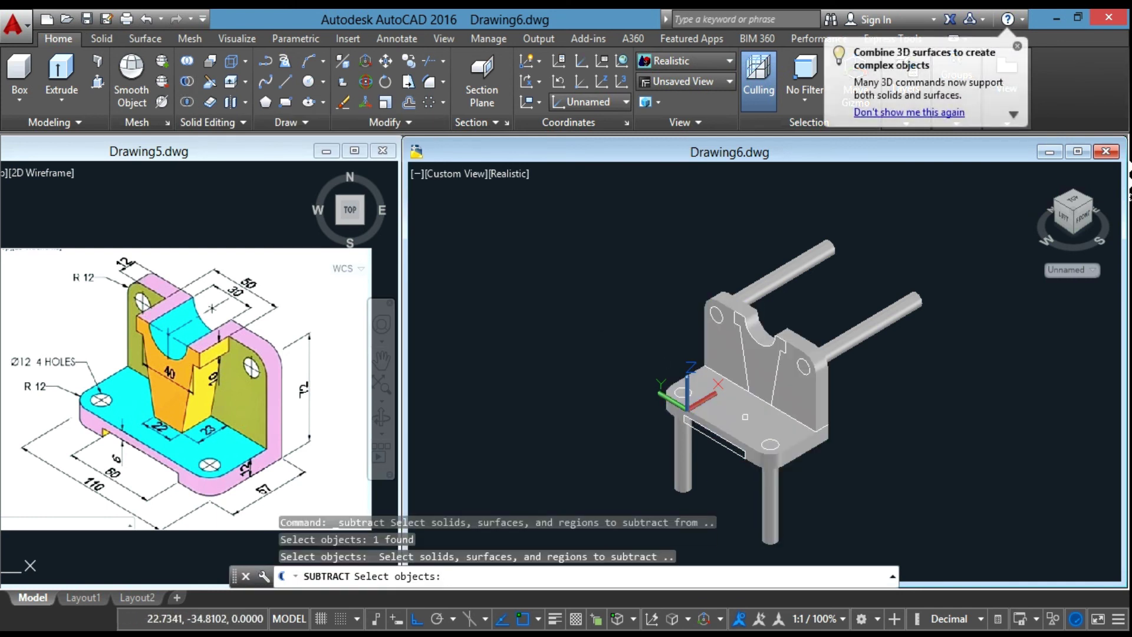
click(770, 507)
click(683, 460)
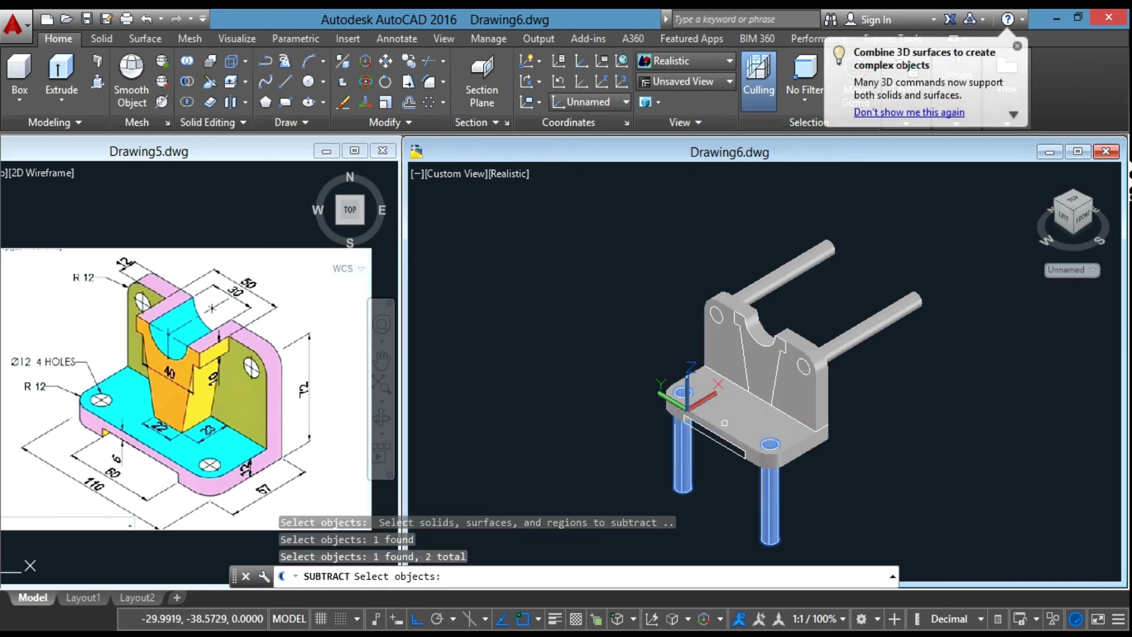
click(855, 336)
click(784, 274)
key(Return)
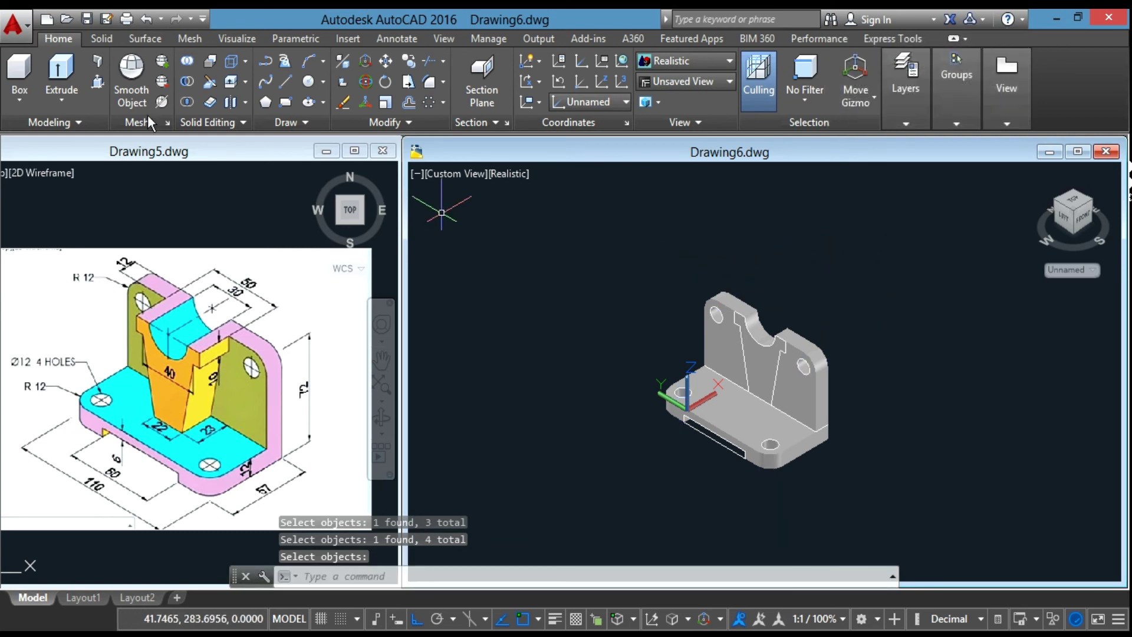
click(102, 84)
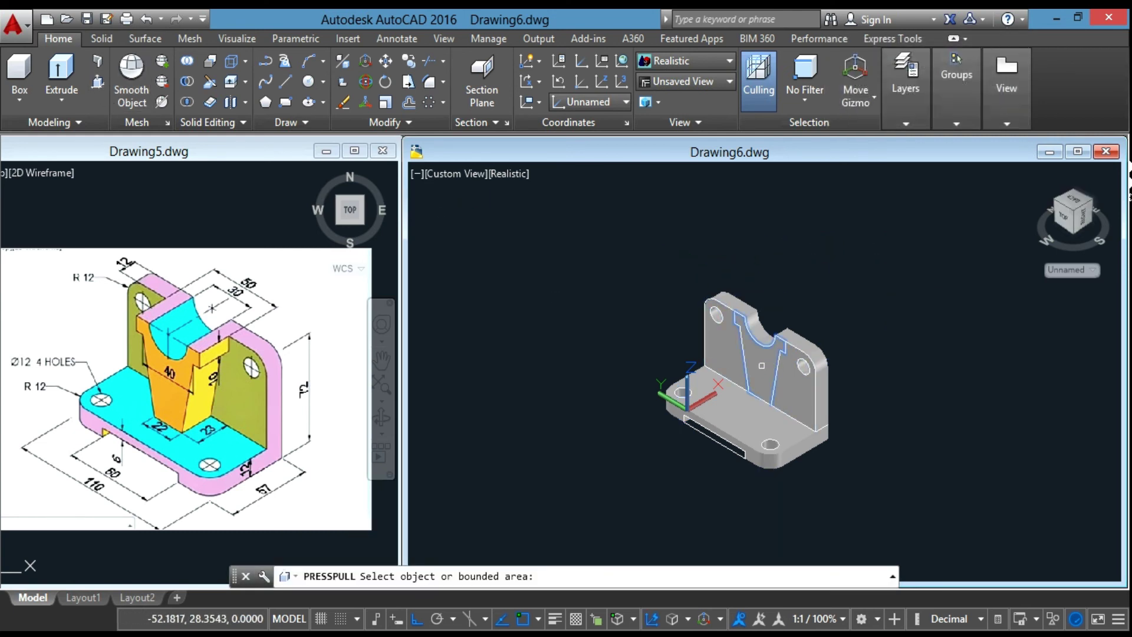
Step: Press-pull the tapered support outline 23 units into a rib
click(759, 377)
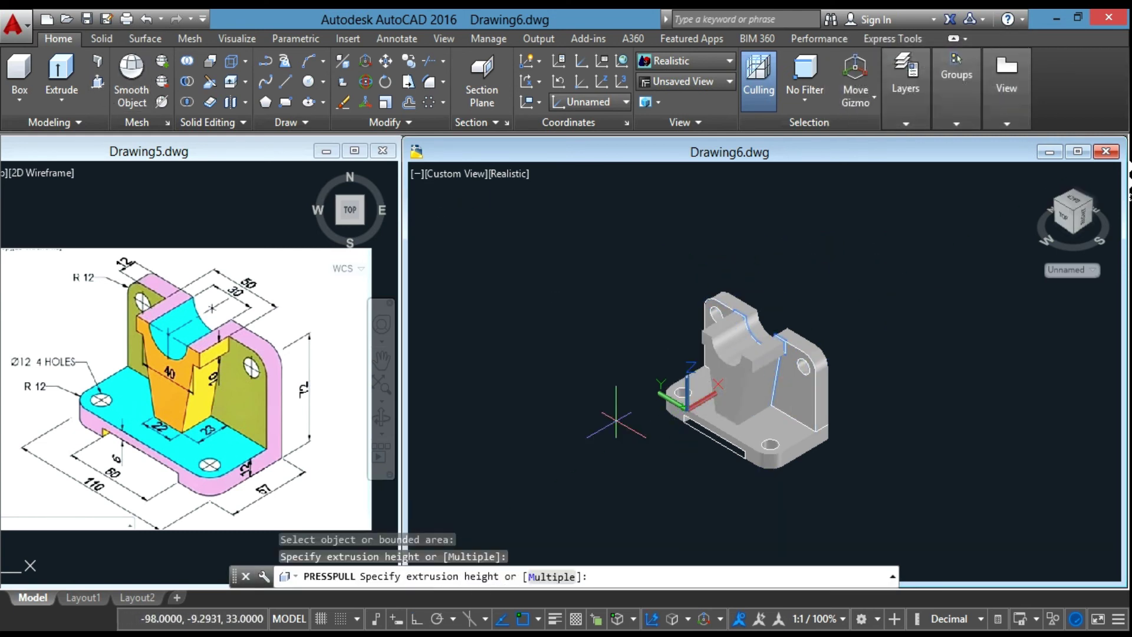
text(23)
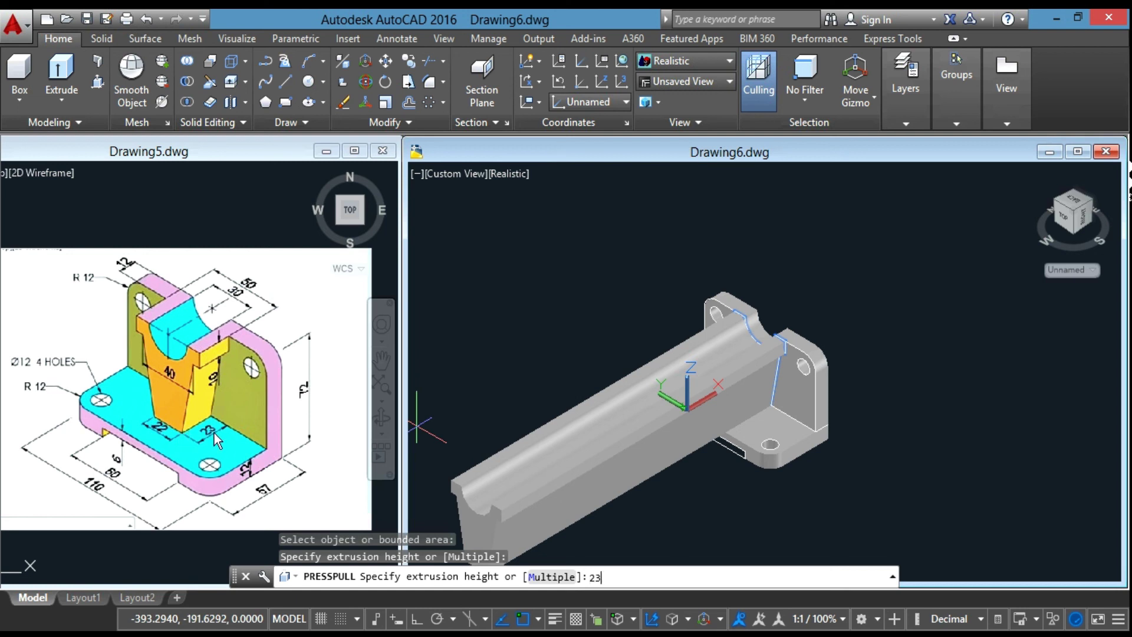
key(Return)
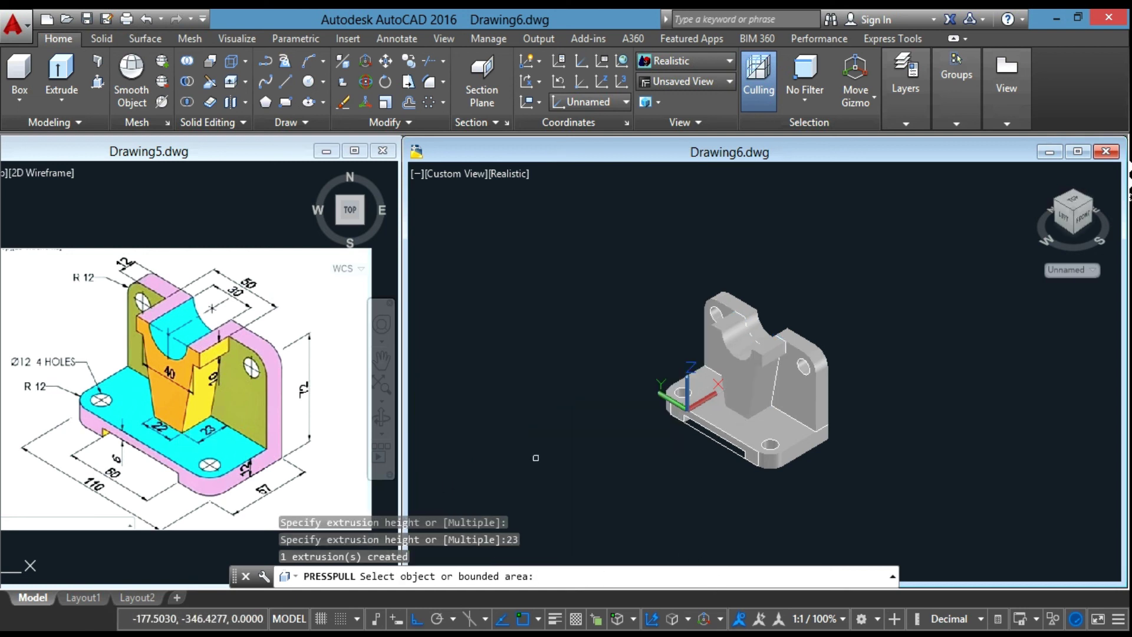
click(188, 66)
click(805, 383)
key(Return)
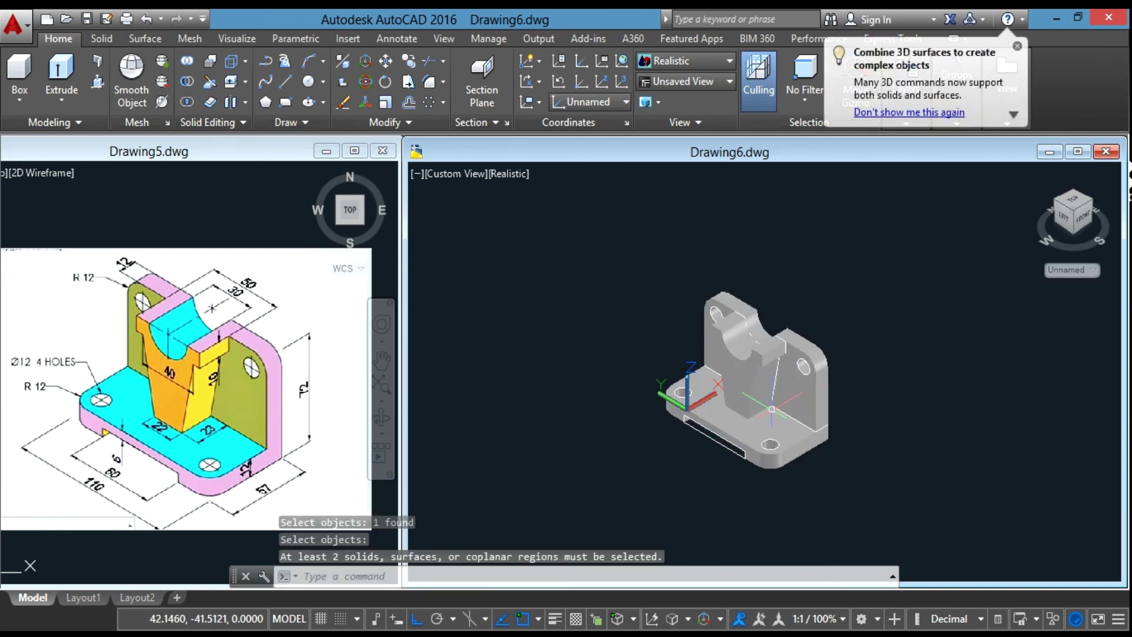
Step: Move the bracket solid away from the leftover construction lines
text(m)
key(Return)
click(771, 407)
key(Return)
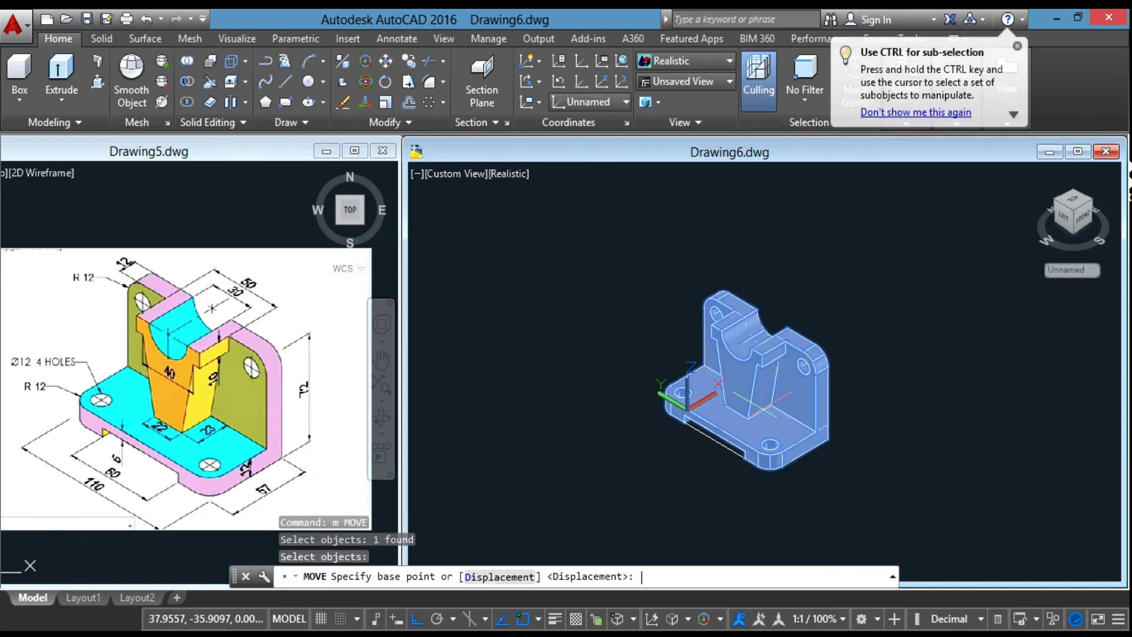
click(771, 407)
click(943, 277)
Step: Window-select and delete the leftover construction lines
mouse_move(662, 267)
mouse_down()
mouse_move(881, 376)
mouse_move(873, 379)
mouse_up()
key(Delete)
scroll(855, 366, down, 2)
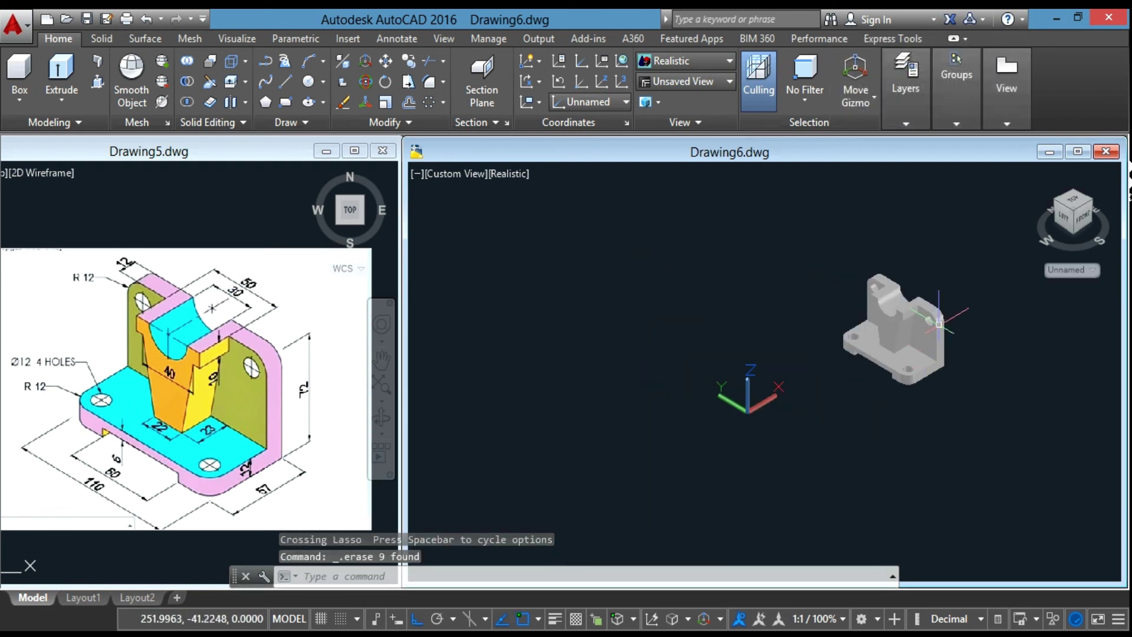
scroll(876, 341, up, 4)
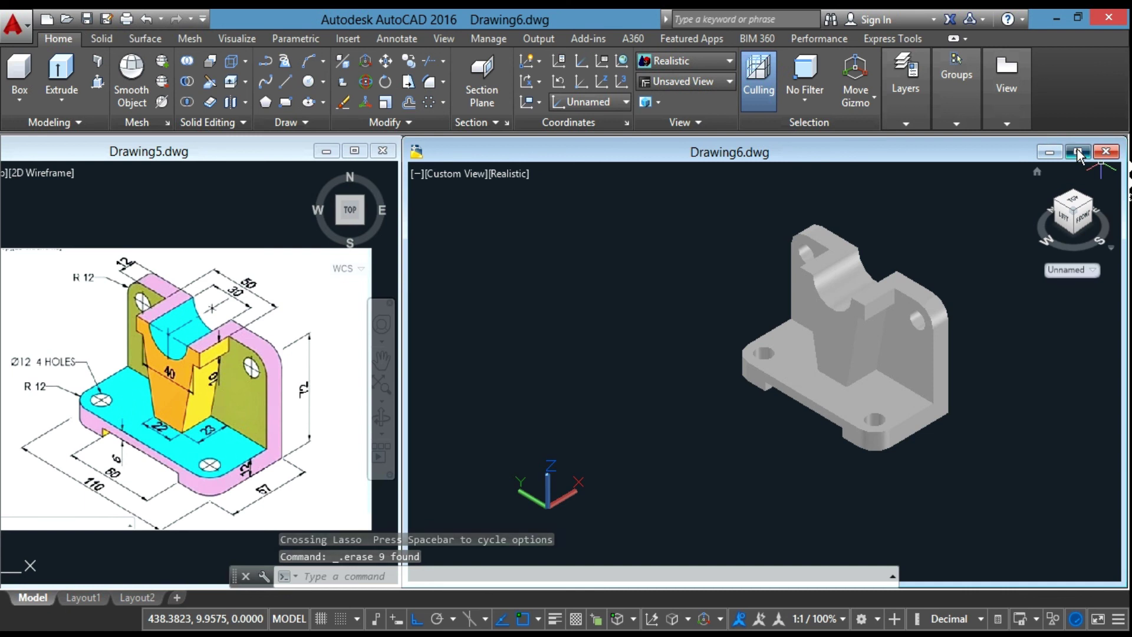
Step: Maximize the drawing and apply the red metallic paint material to the bracket
click(1079, 152)
text(mat)
key(Return)
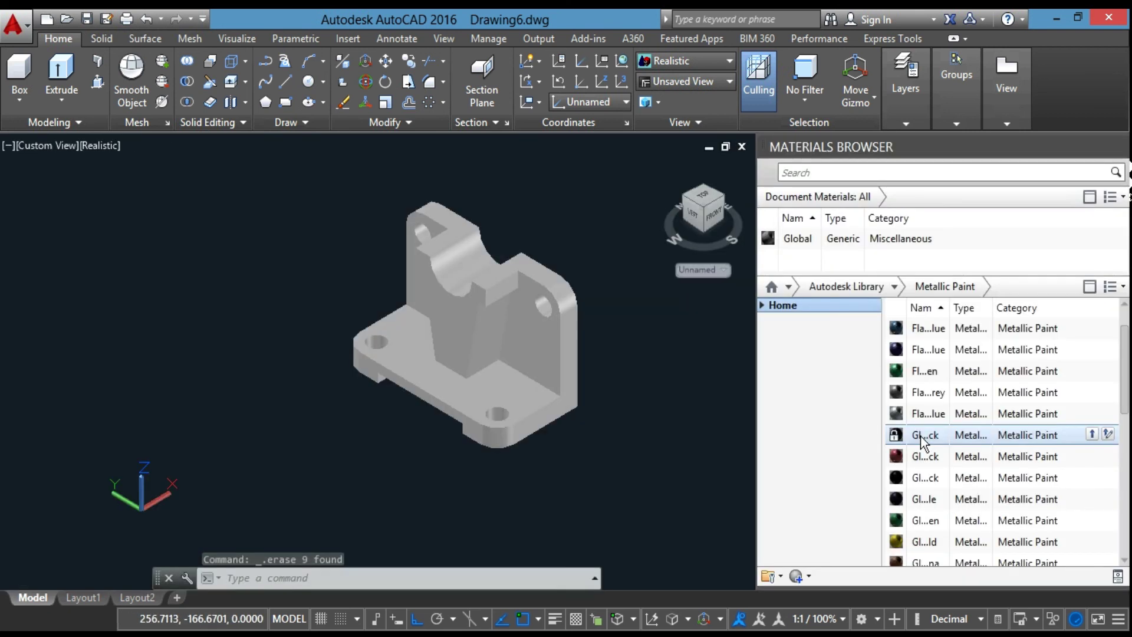
drag(922, 457, 543, 349)
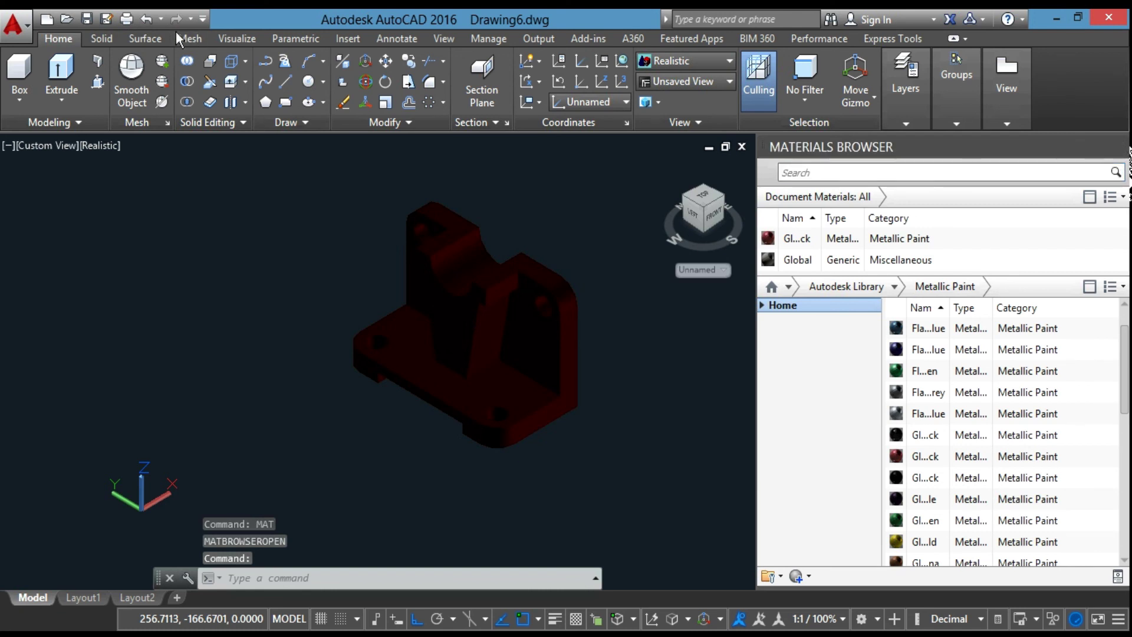
Step: Turn on sunlight, disable default lighting, and raise exposure from 8.8 to 9.2
click(258, 37)
click(638, 82)
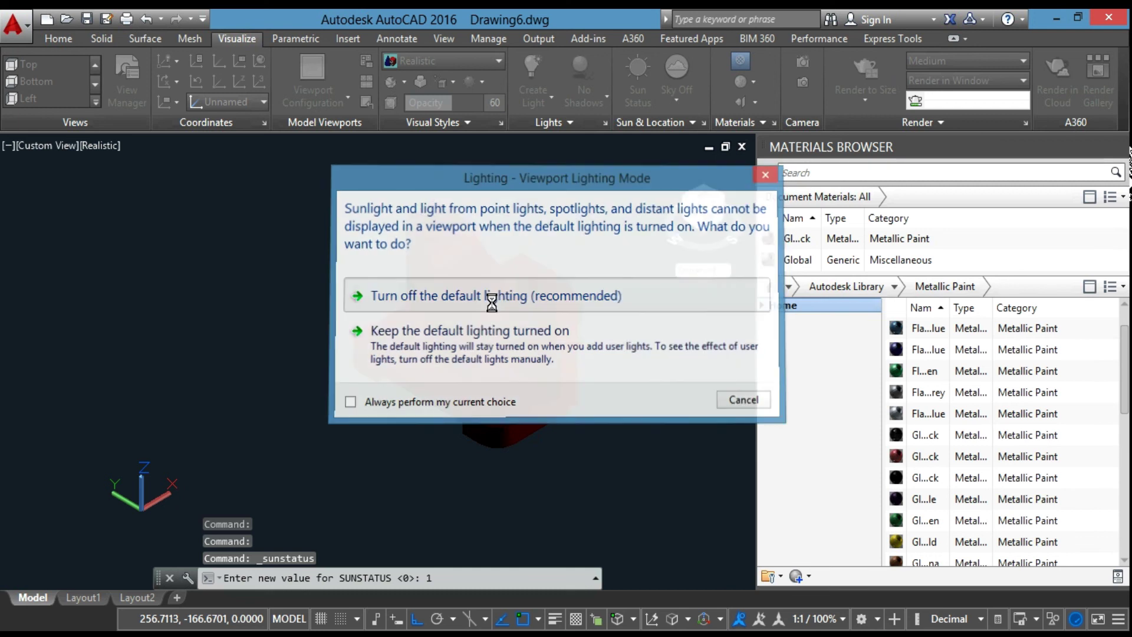
click(494, 297)
click(490, 320)
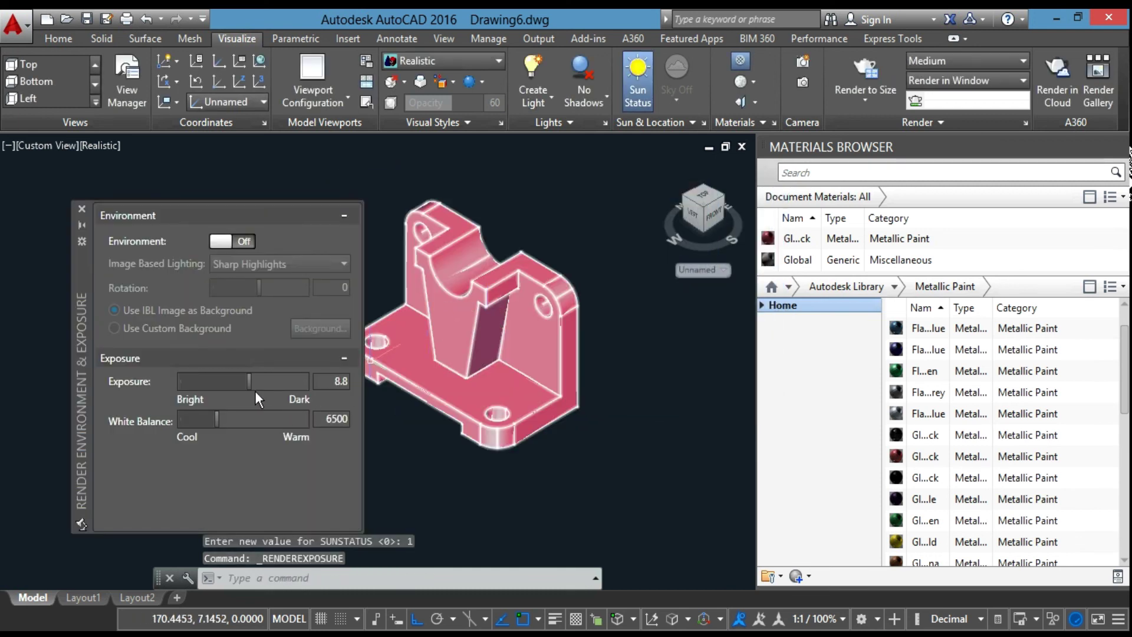
drag(249, 380, 233, 375)
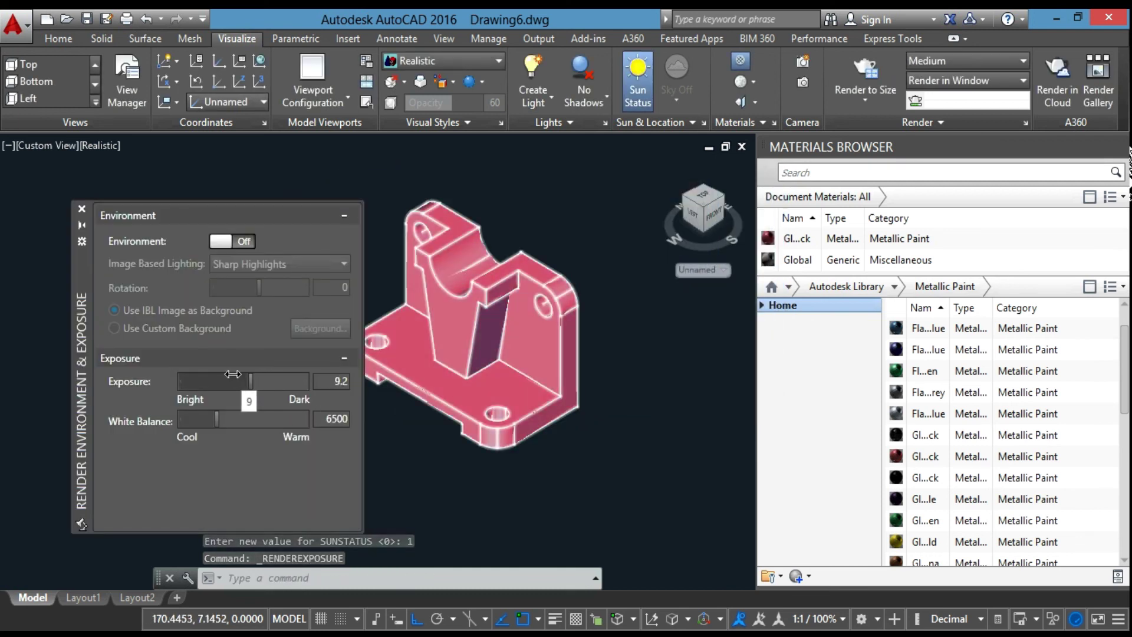
click(82, 209)
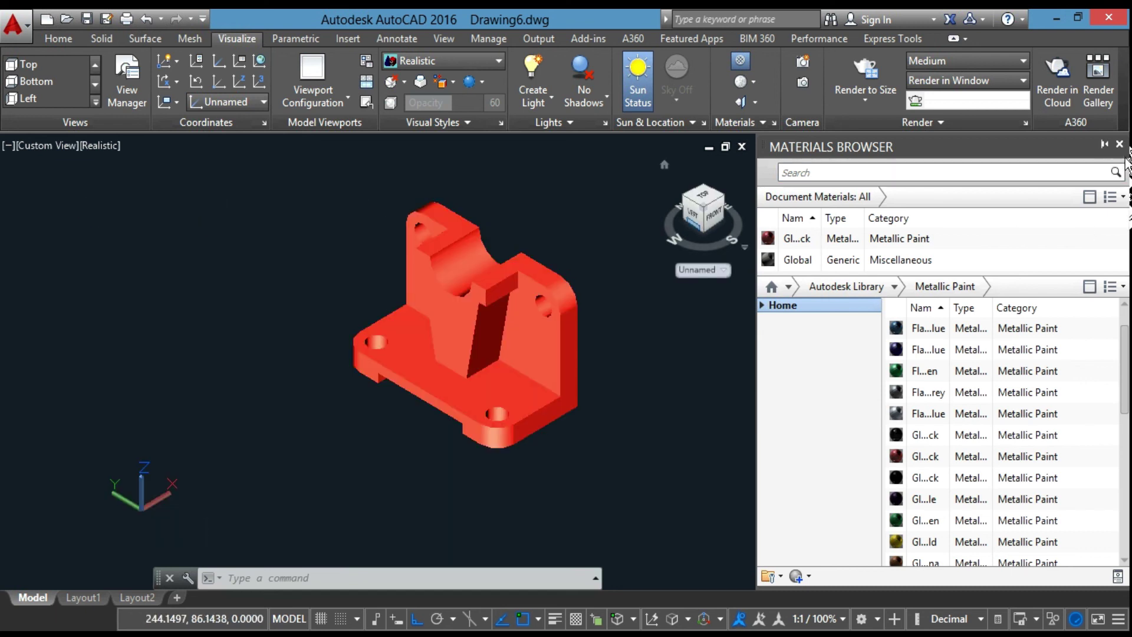
click(1119, 145)
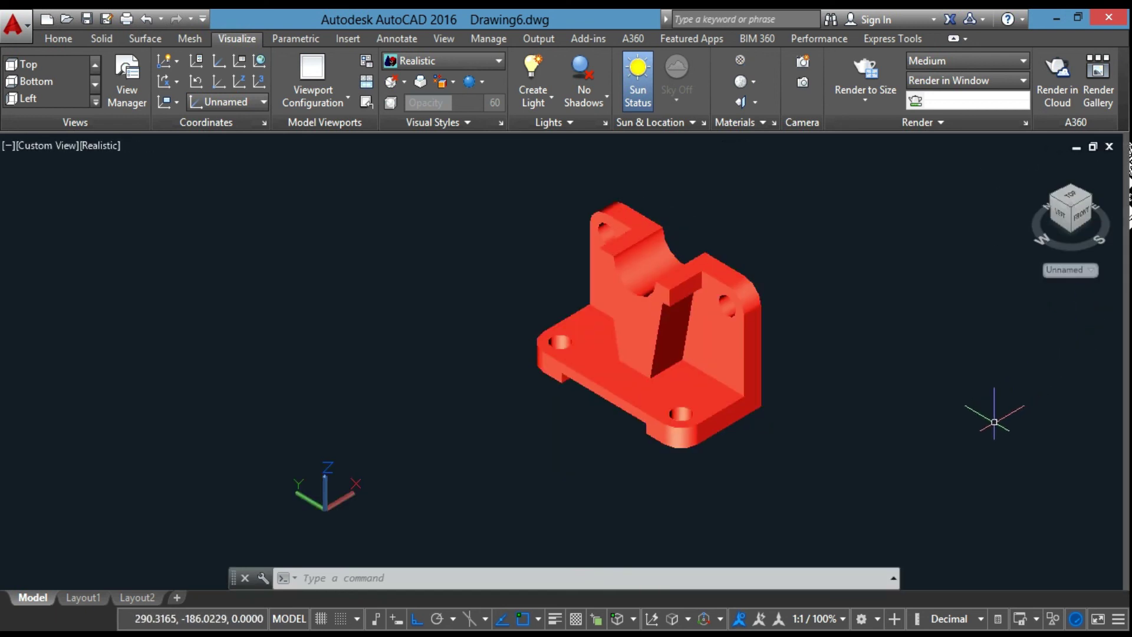
text(3dor)
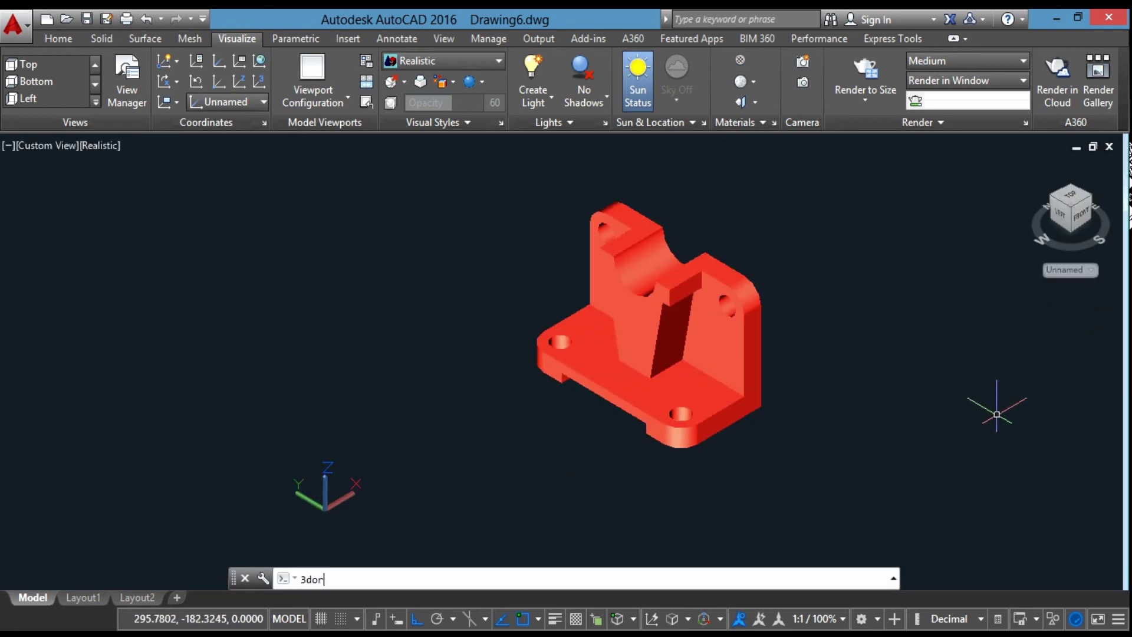